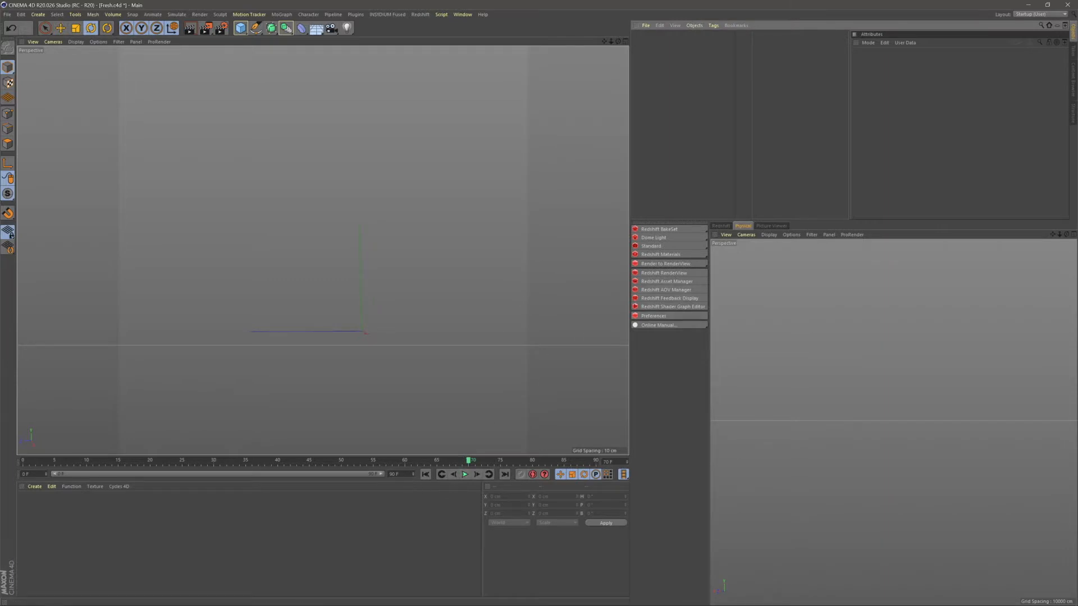
Set the project's end frame to 250 F and extend the preview range to the full timeline.
{"action": "left_click", "coordinate": [398, 474]}
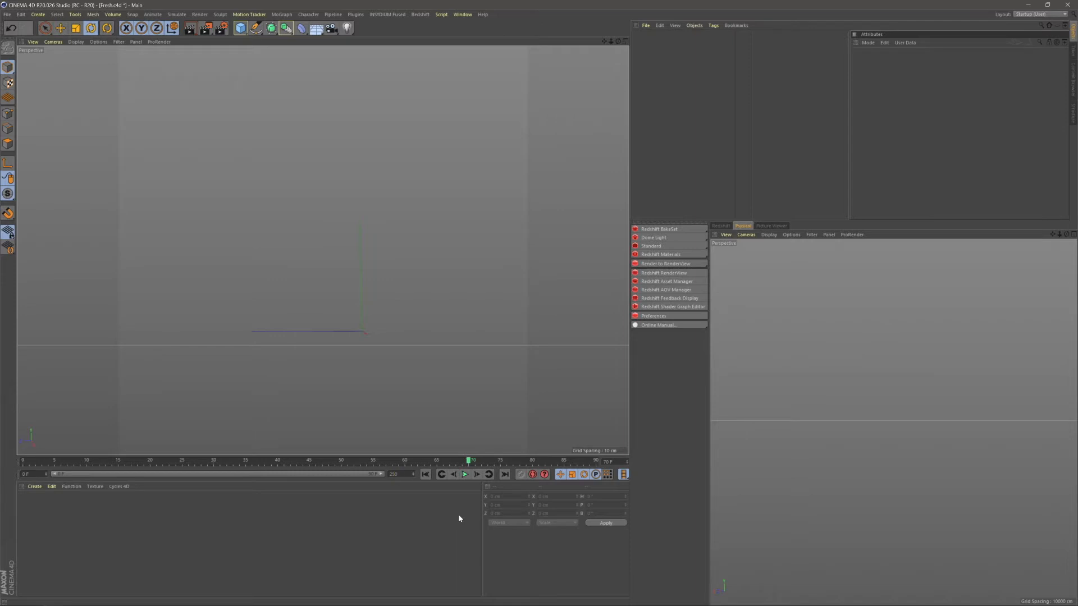
{"action": "key", "text": "Return"}
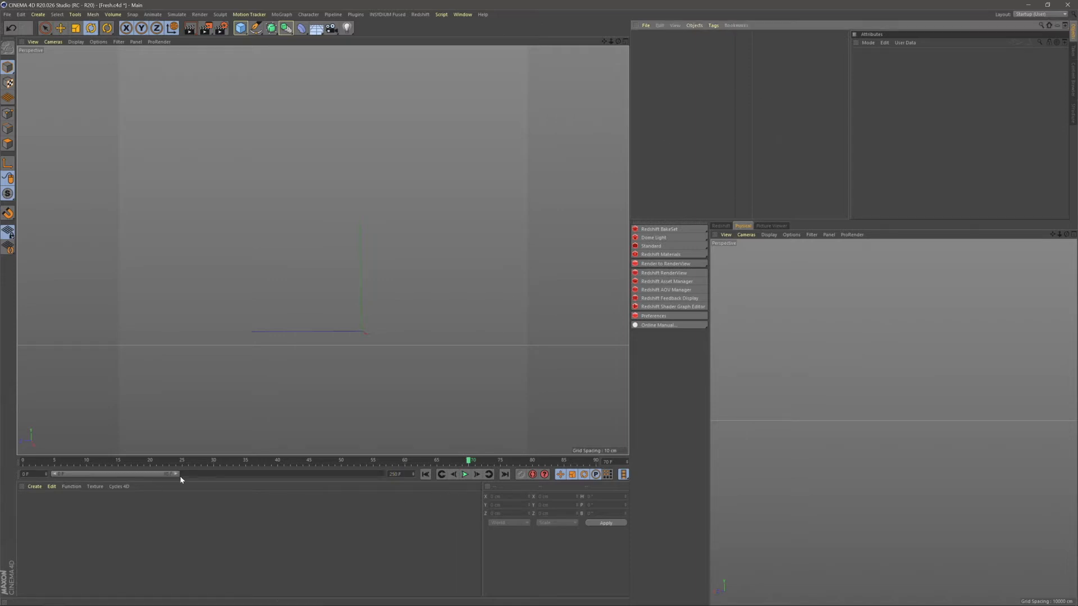
{"action": "left_click_drag", "start_coordinate": [184, 478], "coordinate": [387, 477]}
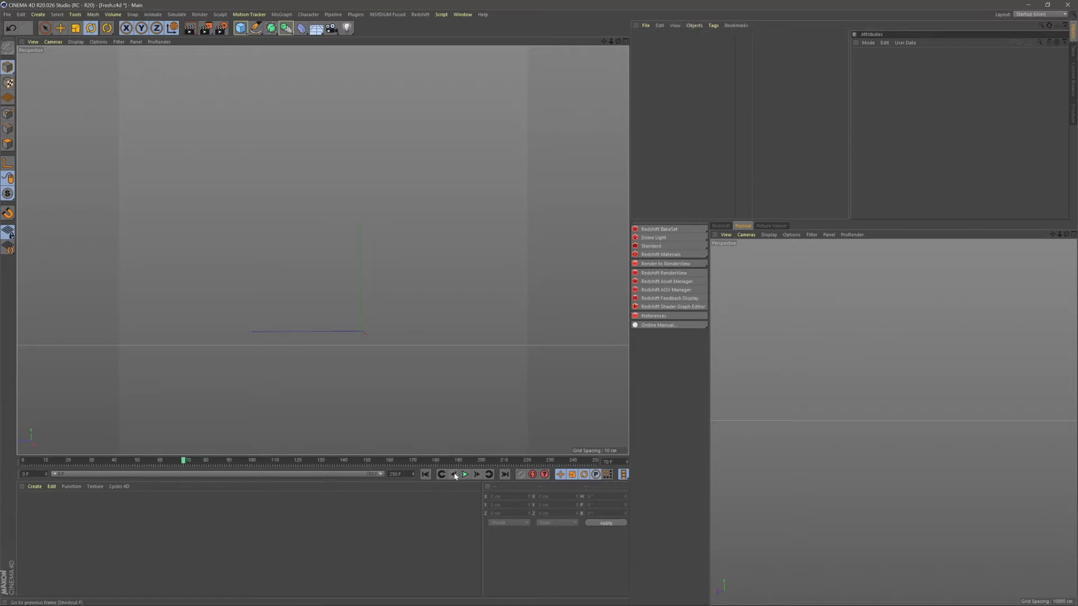
Add a particle Emitter to the scene and play the animation to preview its default emission.
{"action": "key", "text": "shift+c"}
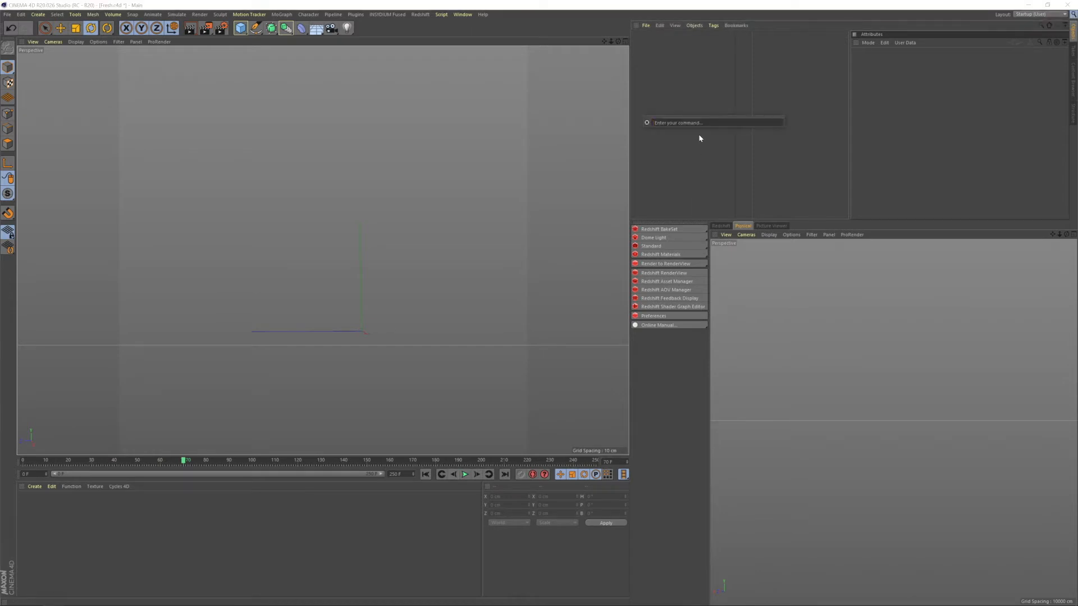
{"action": "type", "text": "emit"}
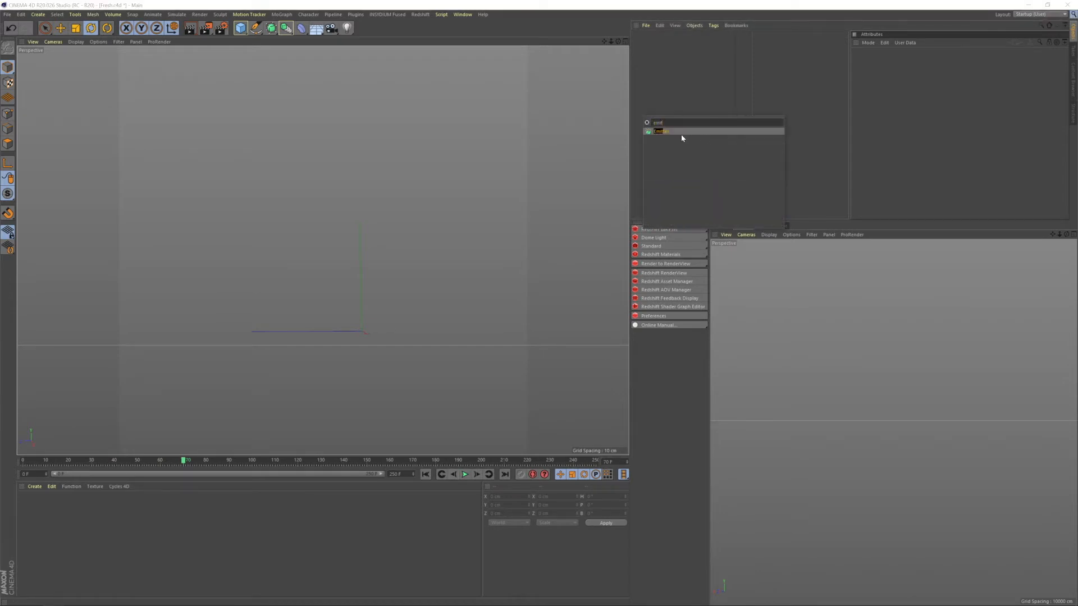
{"action": "left_click", "coordinate": [663, 133]}
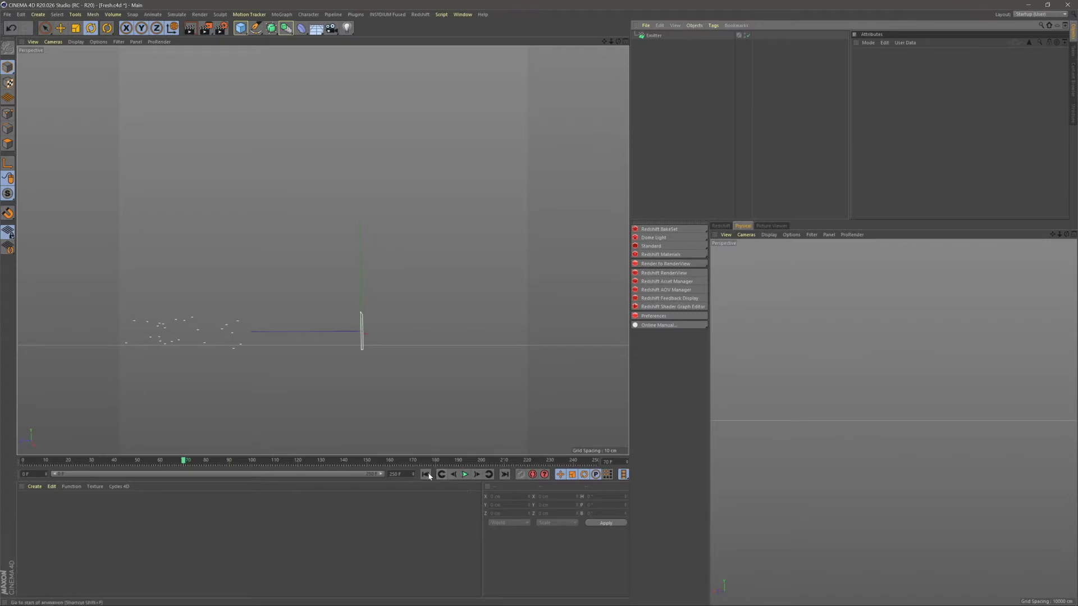
{"action": "left_click_drag", "start_coordinate": [352, 355], "coordinate": [393, 351]}
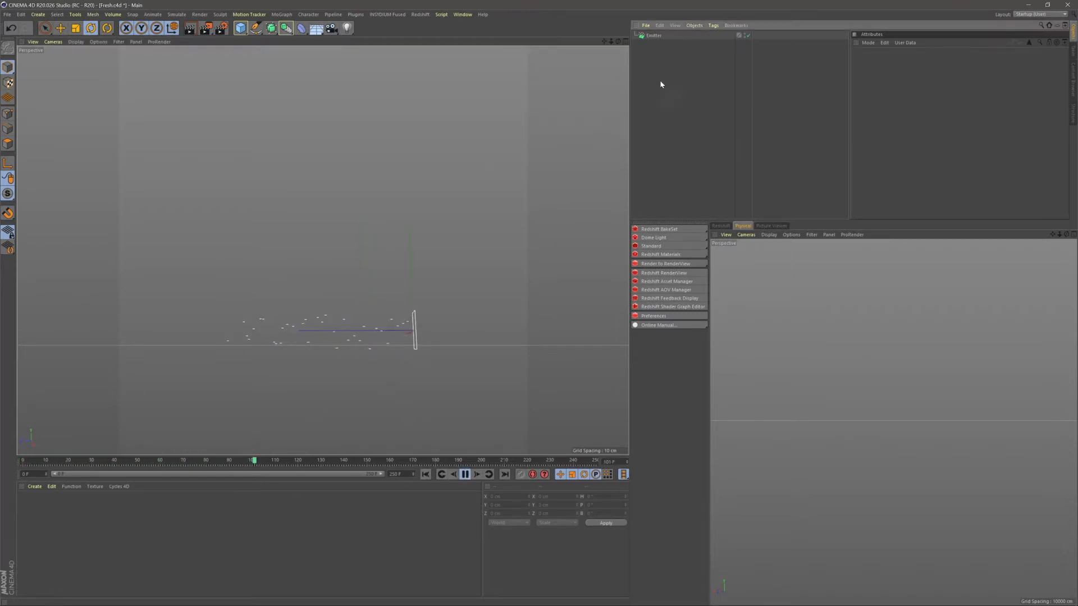
{"action": "left_click", "coordinate": [658, 36]}
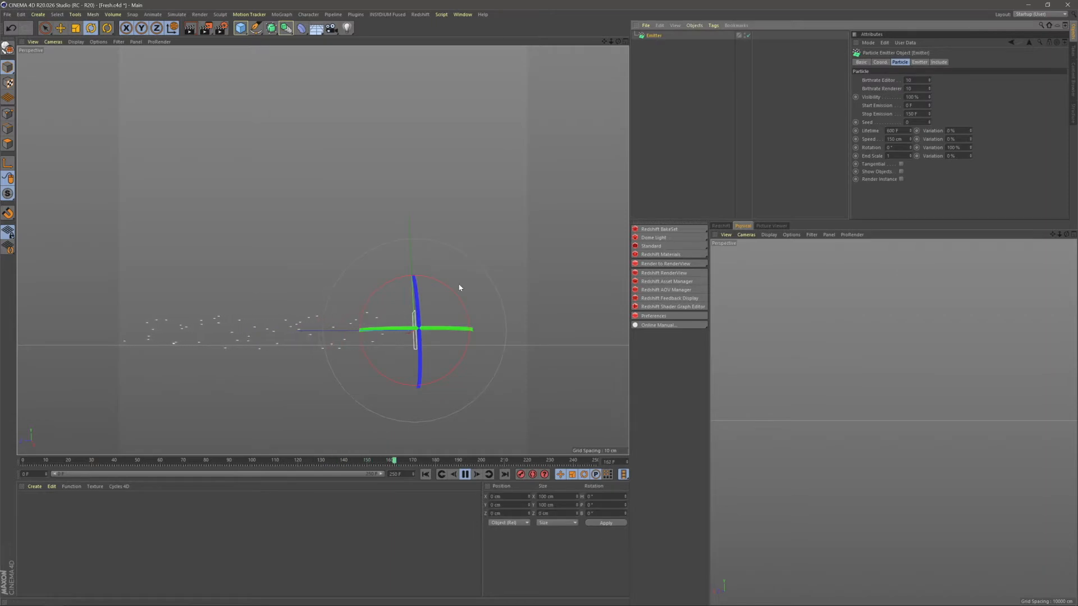
{"action": "left_click", "coordinate": [465, 474]}
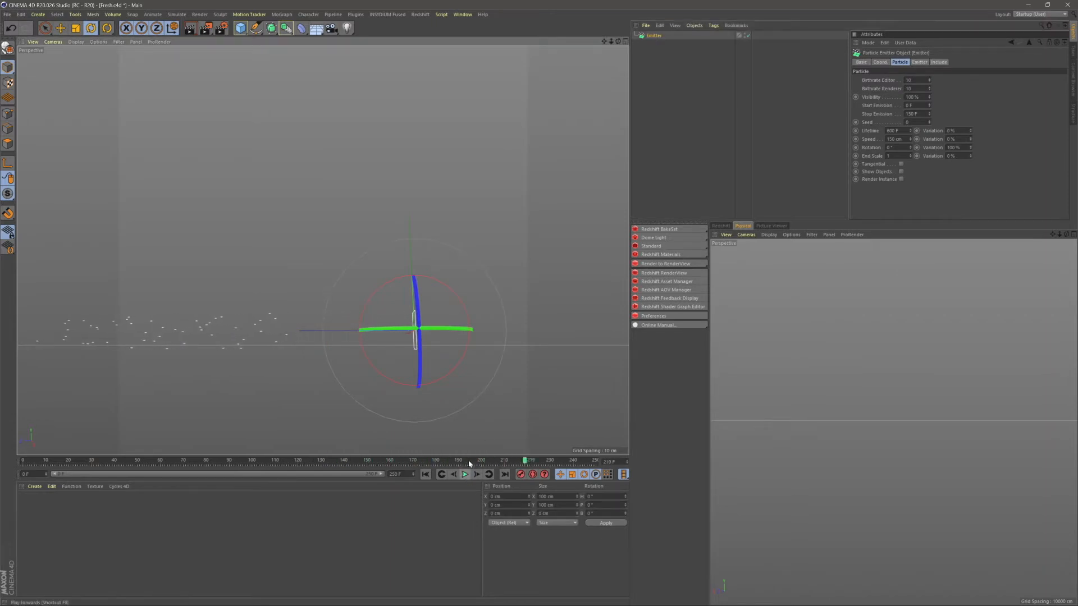
Rotate the emitter 90° in pitch so it emits particles upward, and preview the result.
{"action": "left_click_drag", "start_coordinate": [454, 312], "coordinate": [449, 344], "text": "alt"}
{"action": "left_click", "coordinate": [455, 303]}
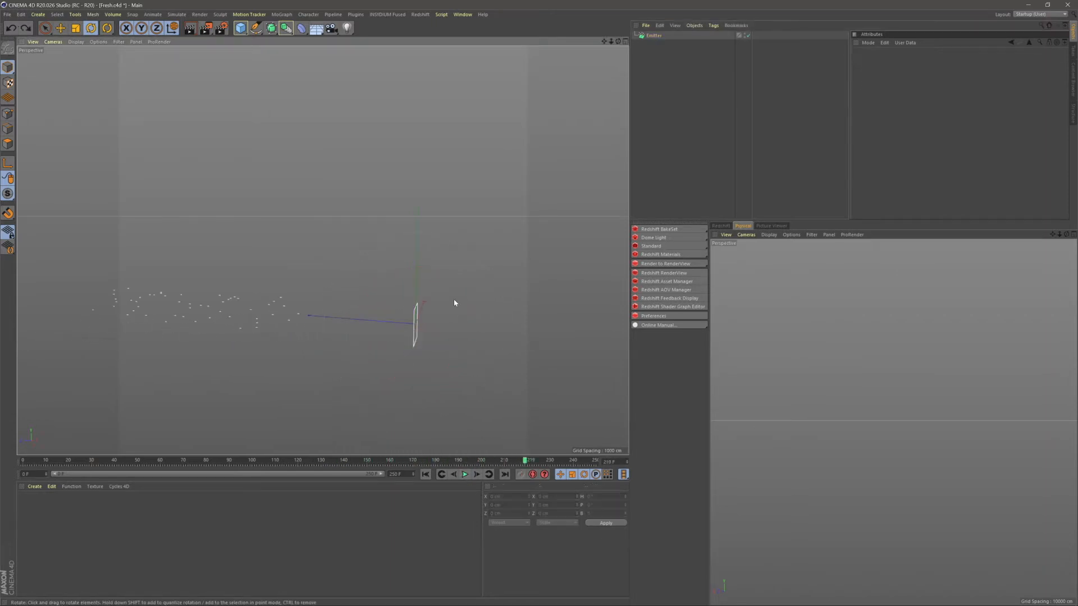
{"action": "left_click", "coordinate": [649, 35]}
{"action": "left_click_drag", "start_coordinate": [464, 299], "coordinate": [448, 379]}
{"action": "left_click", "coordinate": [722, 133]}
{"action": "left_click", "coordinate": [465, 475]}
{"action": "left_click_drag", "start_coordinate": [401, 320], "coordinate": [333, 394], "text": "alt"}
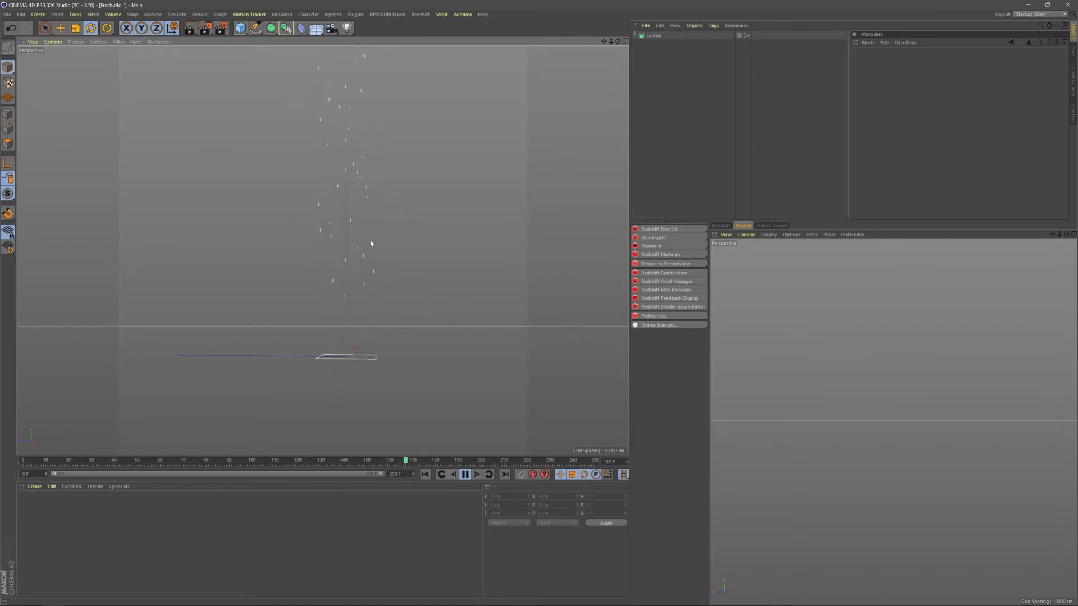
{"action": "left_click", "coordinate": [465, 474]}
Add two spheres to the scene and set the second sphere's radius to 20 cm.
{"action": "left_click_drag", "start_coordinate": [241, 27], "coordinate": [411, 55]}
{"action": "left_click_drag", "start_coordinate": [241, 28], "coordinate": [415, 58]}
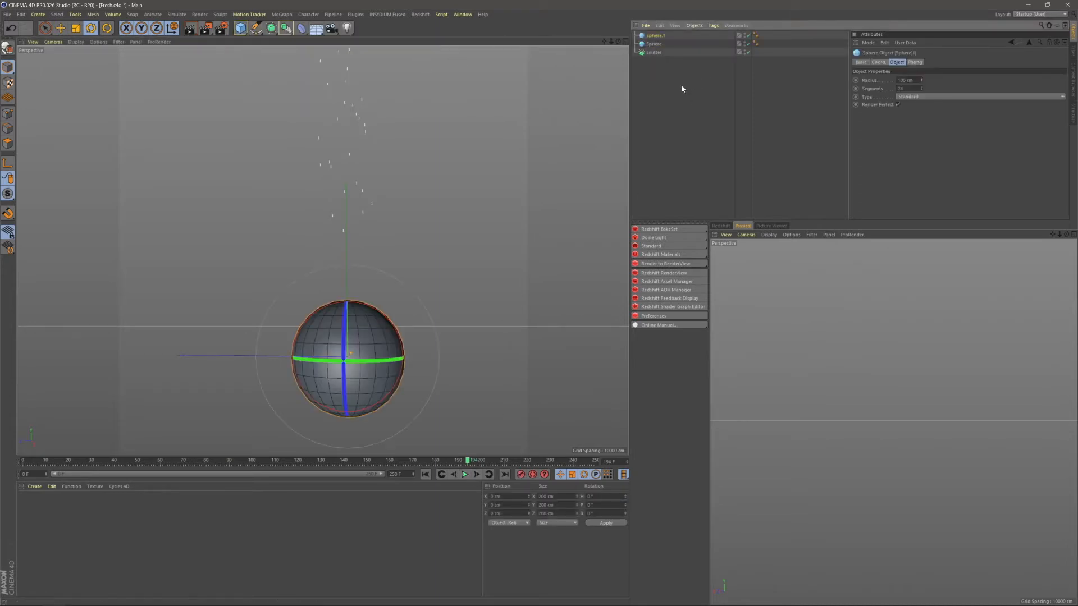
{"action": "left_click", "coordinate": [905, 80]}
{"action": "type", "text": "20"}
{"action": "key", "text": "Return"}
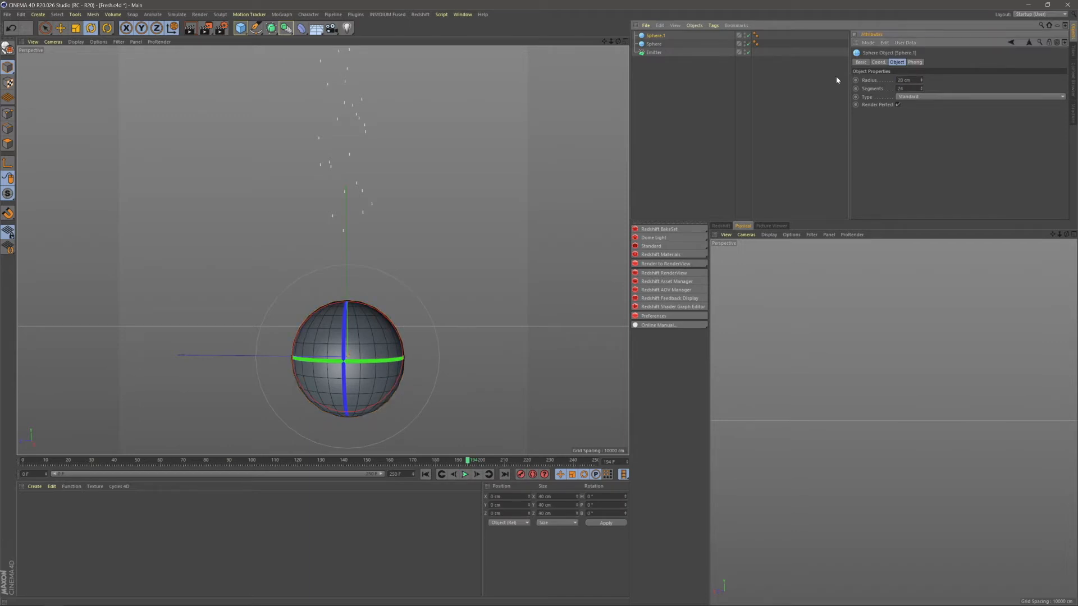
Set the first sphere's radius to 15 cm.
{"action": "left_click", "coordinate": [654, 44]}
{"action": "left_click", "coordinate": [904, 80]}
{"action": "type", "text": "15"}
{"action": "key", "text": "Return"}
{"action": "left_click", "coordinate": [690, 63]}
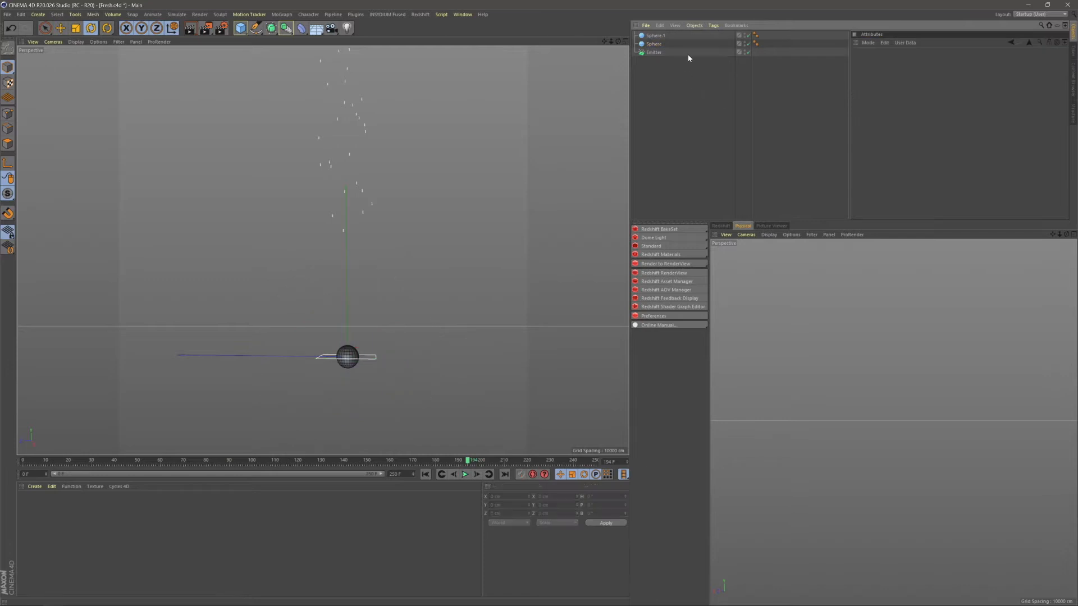
Make both spheres children of the Emitter.
{"action": "left_click", "coordinate": [655, 37]}
{"action": "left_click", "coordinate": [653, 44], "text": "shift"}
{"action": "left_click_drag", "start_coordinate": [657, 54], "coordinate": [656, 53]}
{"action": "left_click", "coordinate": [679, 96]}
Enable Show Objects on the emitter and play the animation from the start to check the emitted spheres.
{"action": "left_click", "coordinate": [654, 37]}
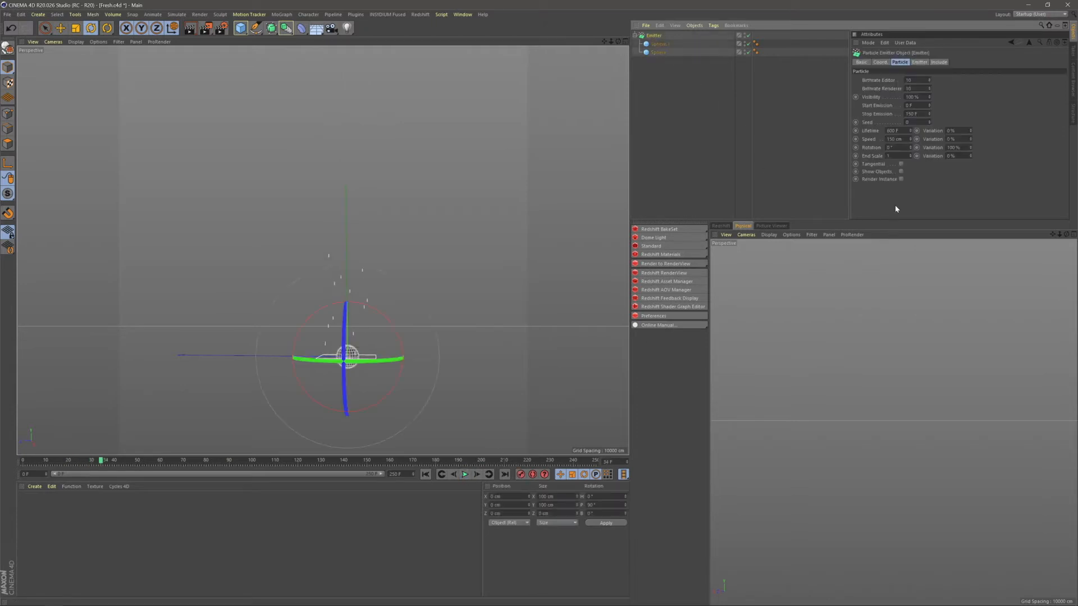
{"action": "left_click", "coordinate": [900, 171]}
{"action": "left_click", "coordinate": [724, 143]}
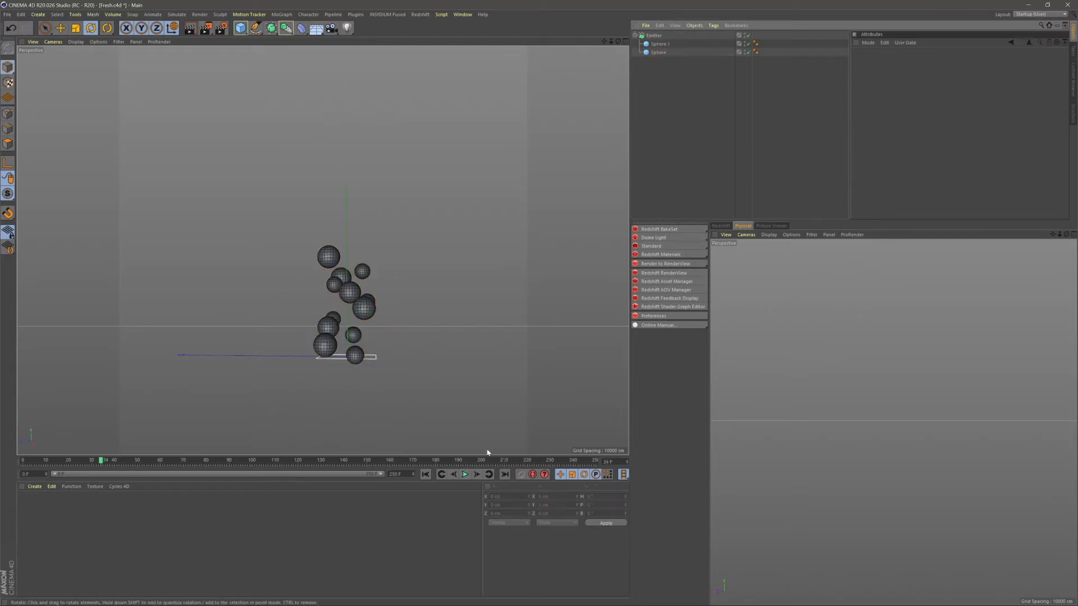
{"action": "left_click", "coordinate": [425, 475]}
{"action": "left_click", "coordinate": [464, 475]}
{"action": "scroll", "coordinate": [363, 368], "scroll_direction": "down", "scroll_amount": 3}
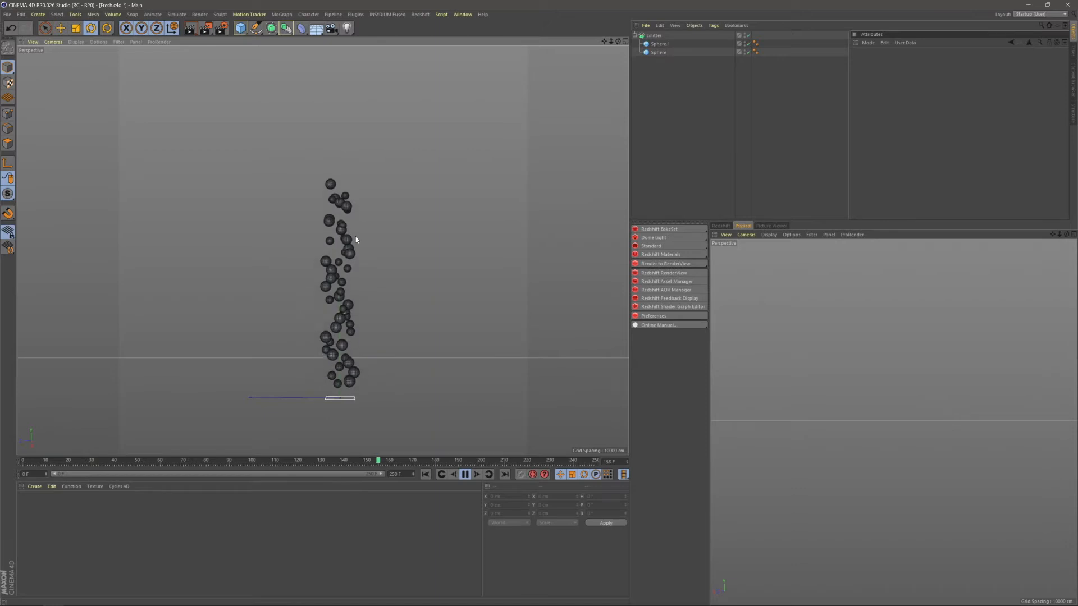
{"action": "left_click", "coordinate": [465, 475]}
Switch to the browser to examine the torch flame in the reference post, and return to Cinema 4D.
{"action": "key", "text": "alt+Tab"}
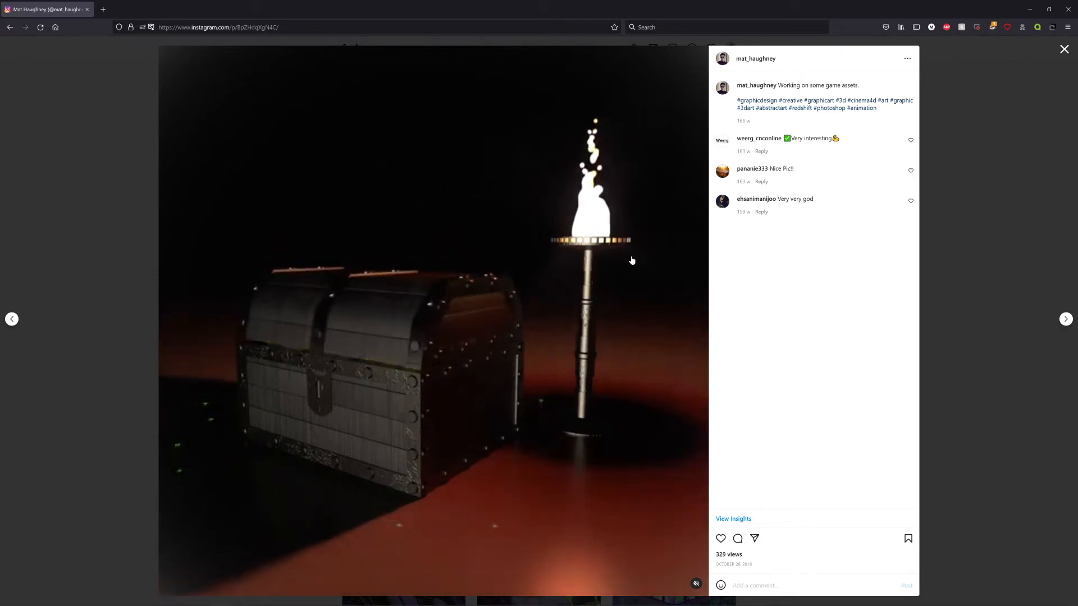
{"action": "key", "text": "alt+Tab"}
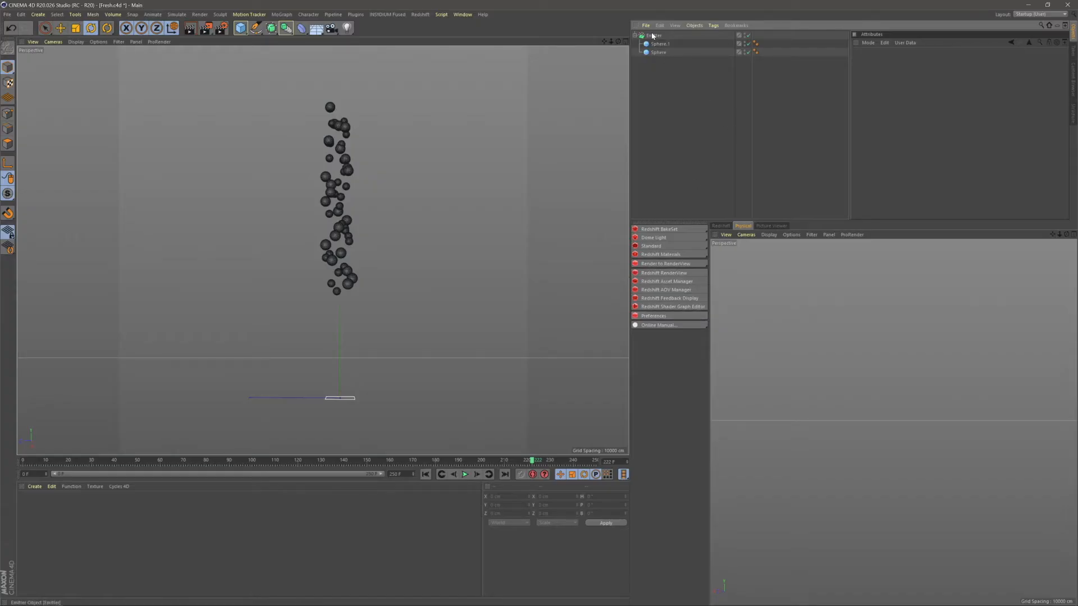
Set the emitter's editor and renderer birthrates to 12 and stop emission at 250 F, previewing the animation.
{"action": "left_click", "coordinate": [652, 35]}
{"action": "left_click", "coordinate": [426, 475]}
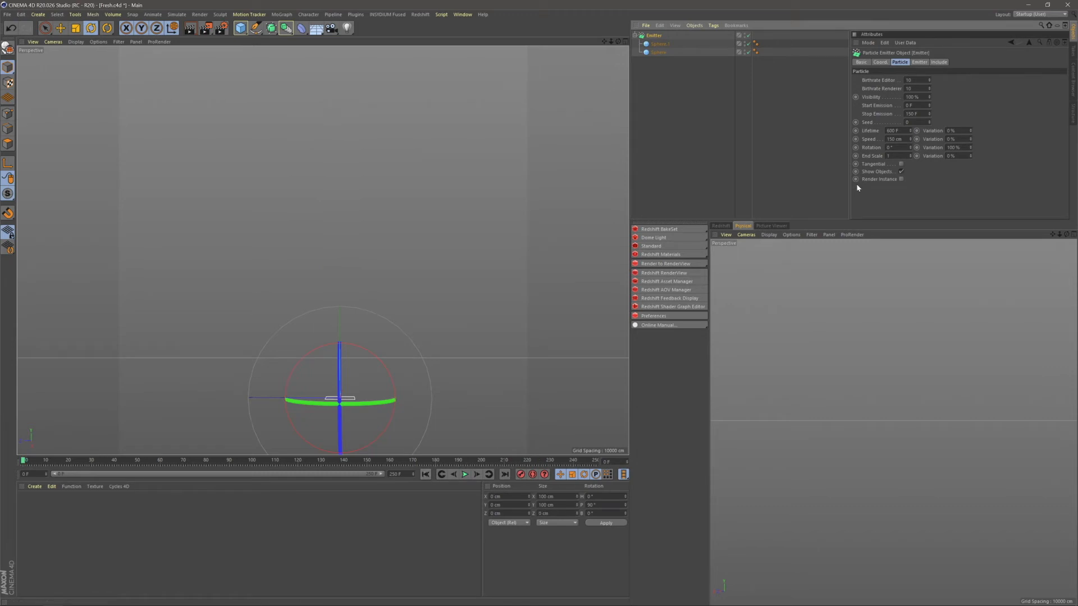
{"action": "double_click", "coordinate": [905, 80]}
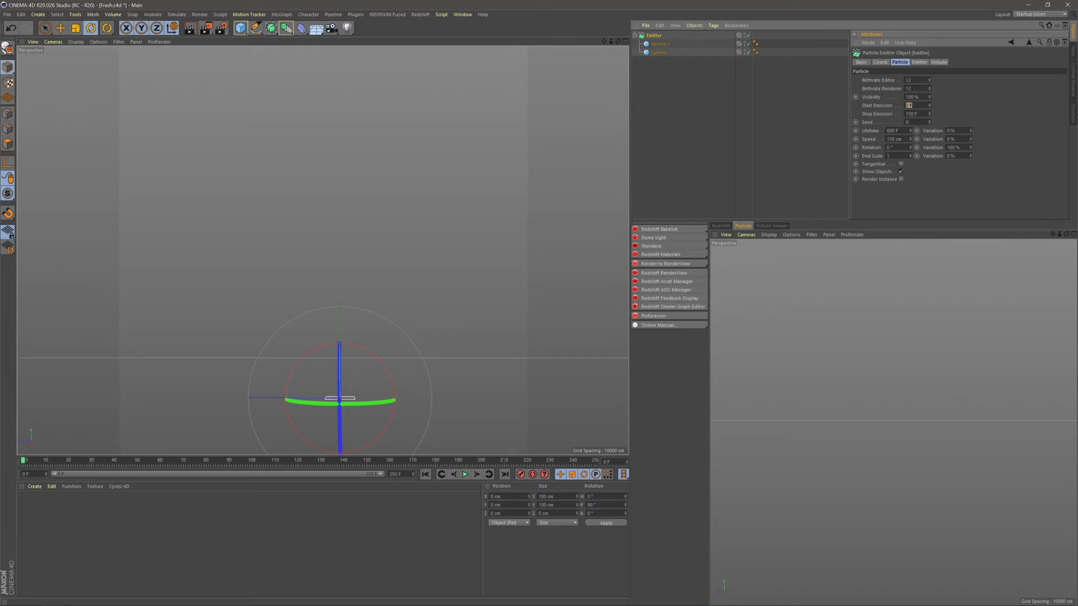
{"action": "type", "text": "250"}
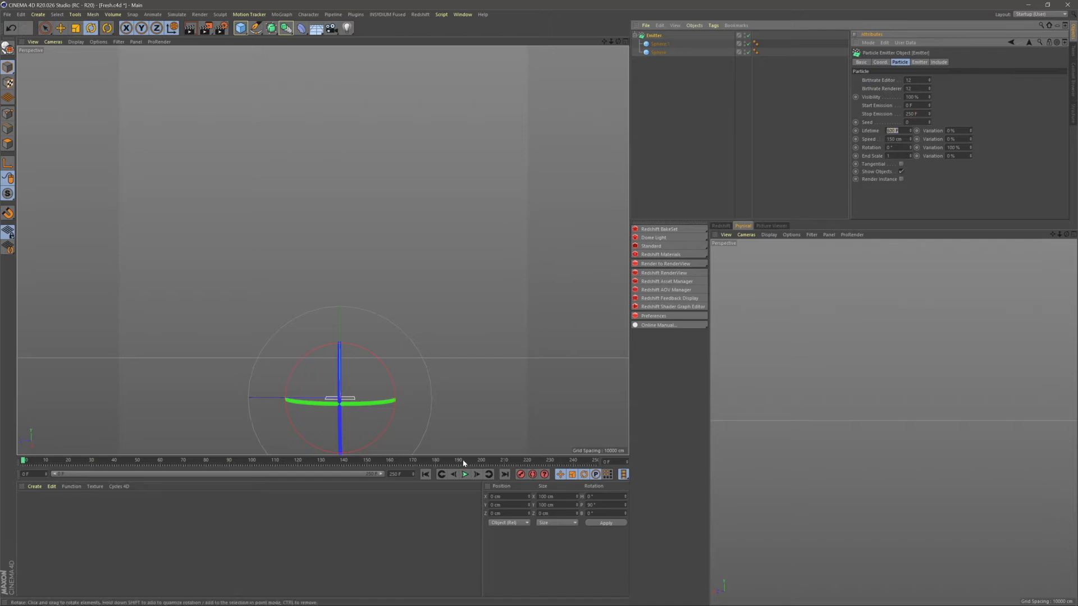
{"action": "left_click", "coordinate": [466, 474]}
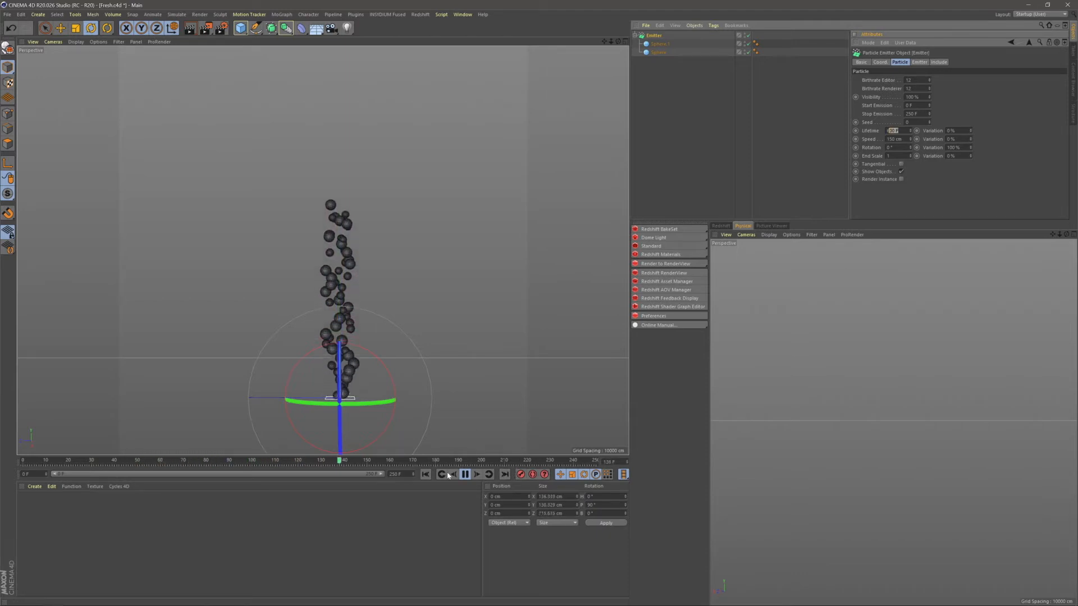
{"action": "left_click", "coordinate": [464, 475]}
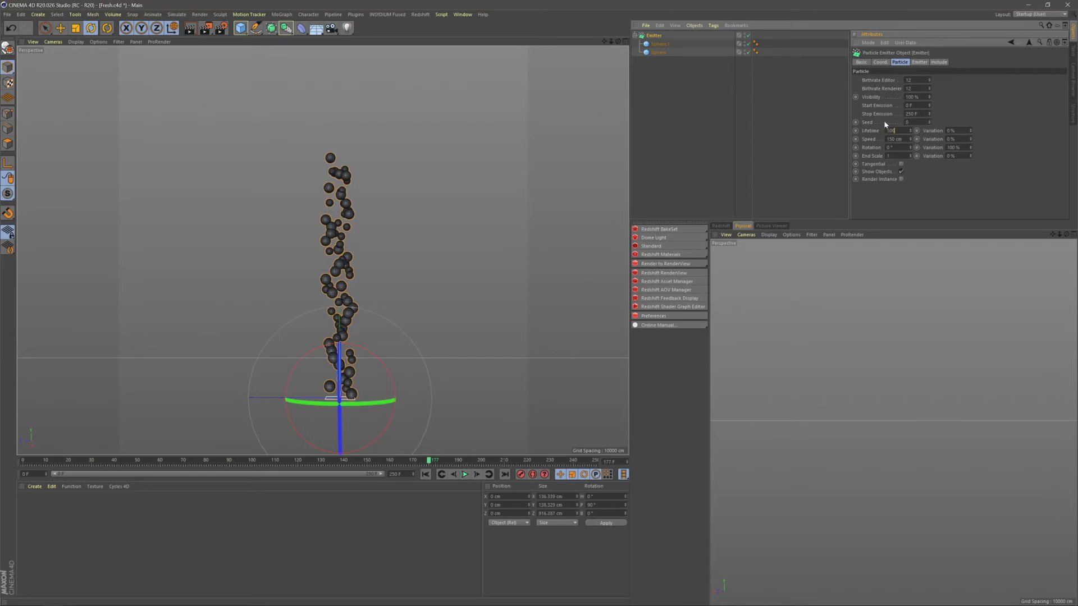
Set the particle lifetime to 100 F and preview the animation from the first frame.
{"action": "left_click", "coordinate": [426, 474]}
{"action": "left_click", "coordinate": [465, 475]}
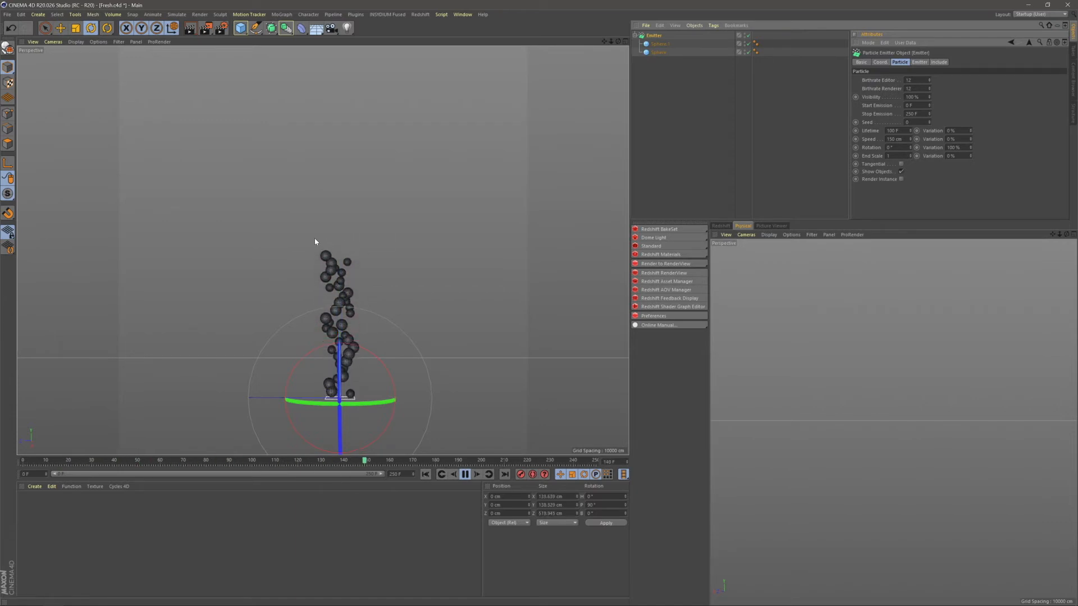
{"action": "left_click", "coordinate": [466, 474]}
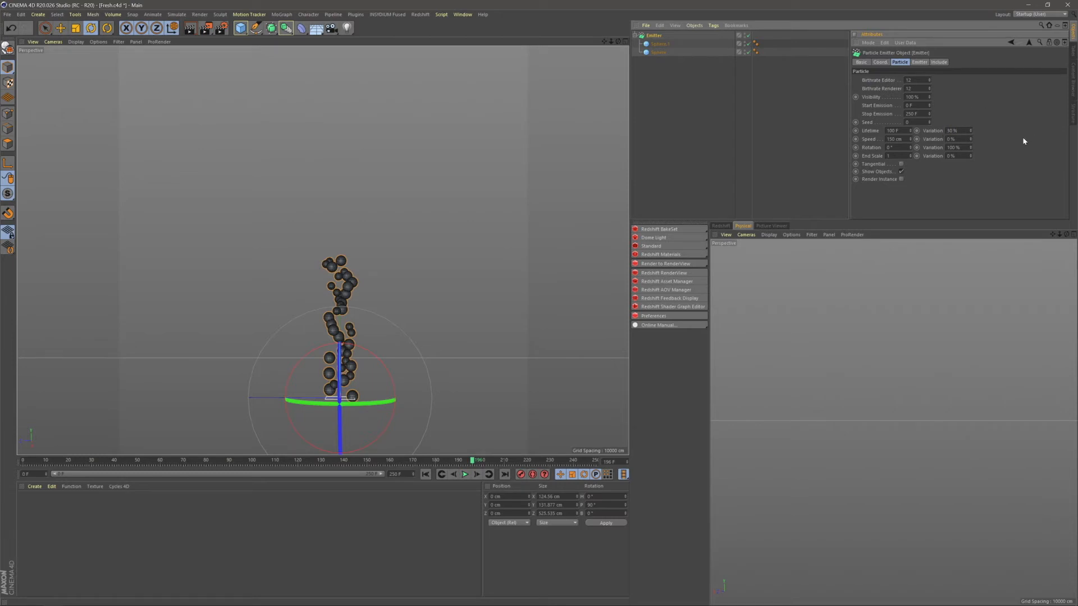
Add variation to the particle lifetime and replay the animation, keeping the speed and rotation settings.
{"action": "left_click", "coordinate": [426, 475]}
{"action": "left_click", "coordinate": [465, 474]}
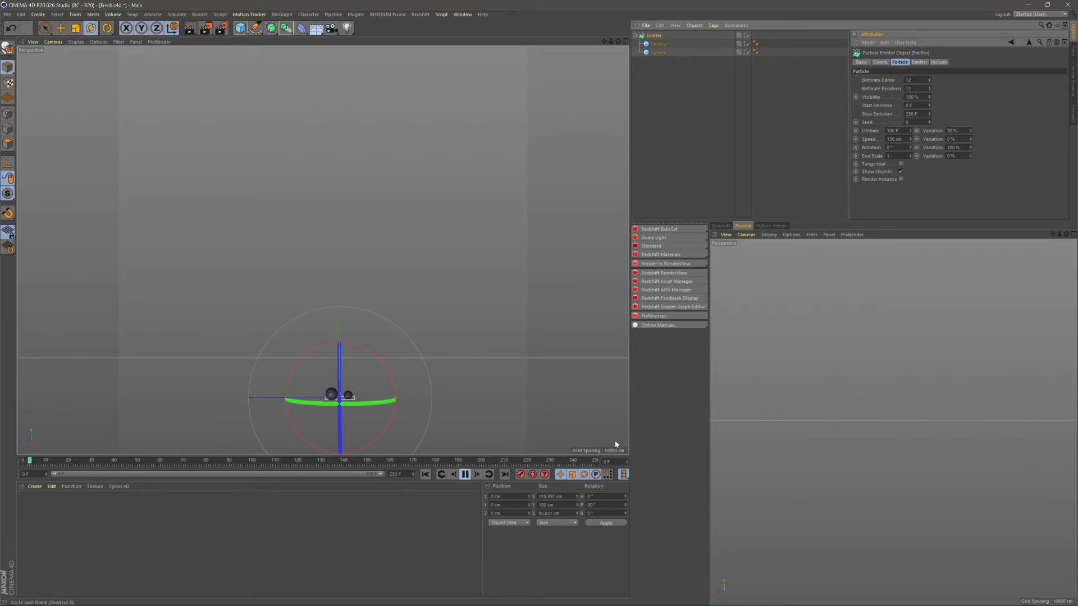
{"action": "double_click", "coordinate": [893, 139]}
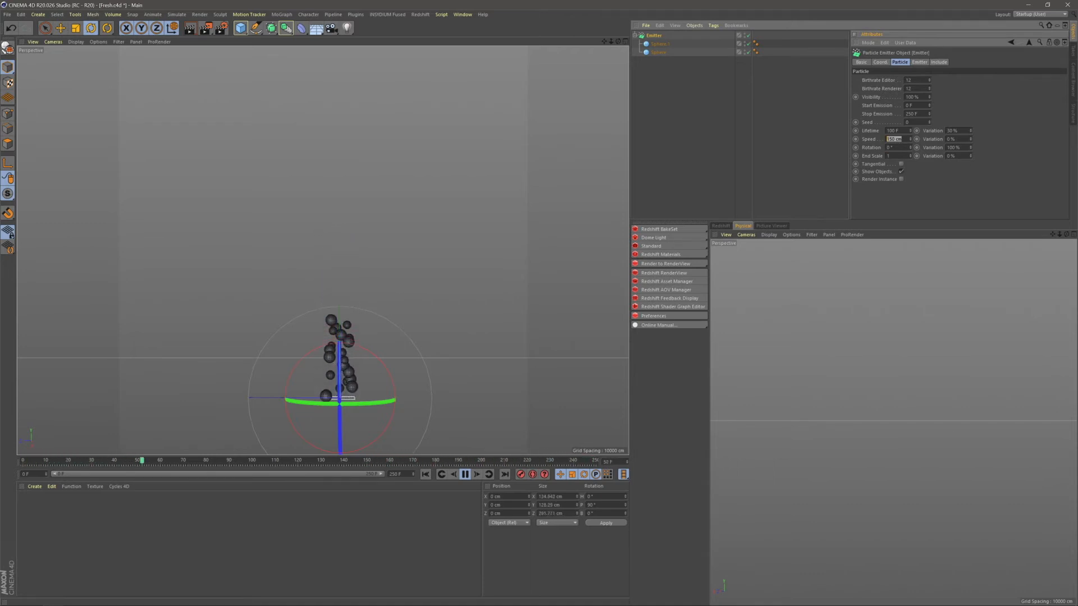
{"action": "key", "text": "Tab"}
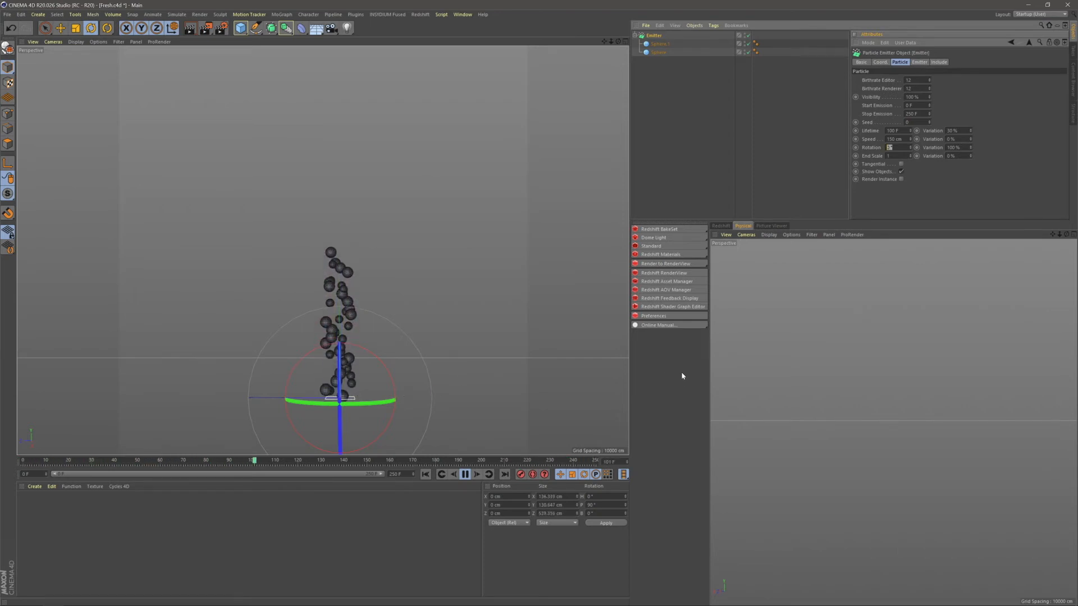
Set the particles' End Scale to 0.3 so the spheres shrink as they rise.
{"action": "left_click_drag", "start_coordinate": [894, 156], "coordinate": [864, 162]}
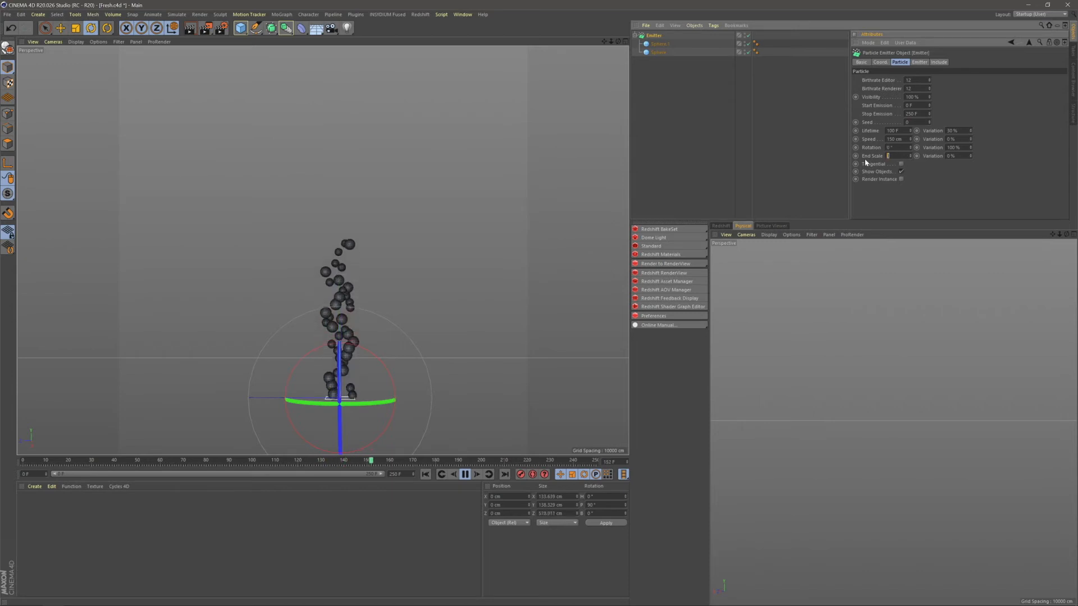
{"action": "left_click", "coordinate": [465, 474]}
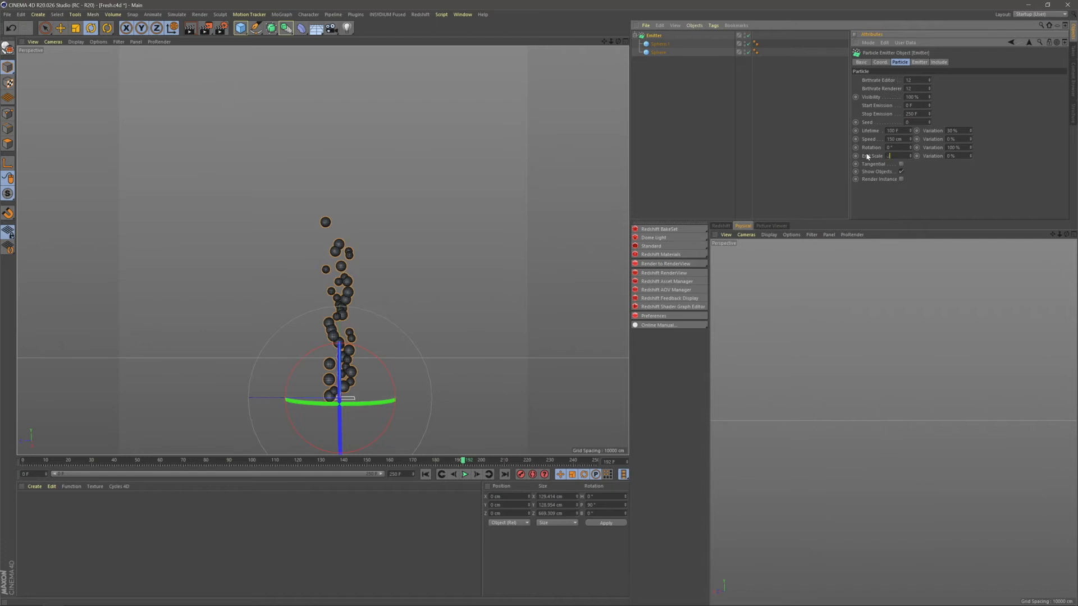
{"action": "type", "text": "0.3"}
{"action": "key", "text": "Return"}
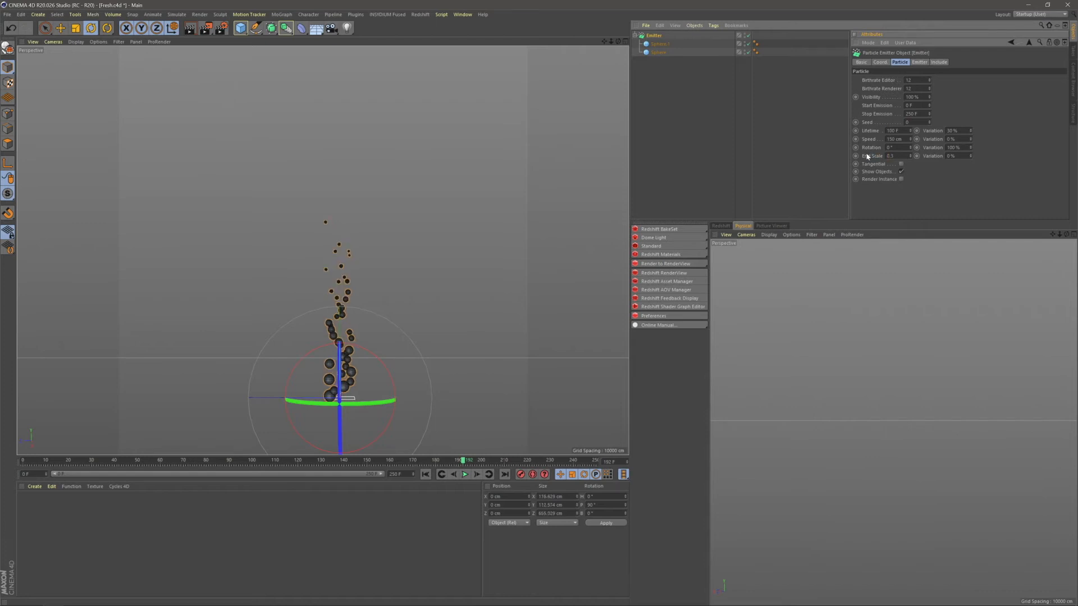
Set the End Scale variation to 50% and inspect the particle column during playback from the start.
{"action": "left_click", "coordinate": [425, 475]}
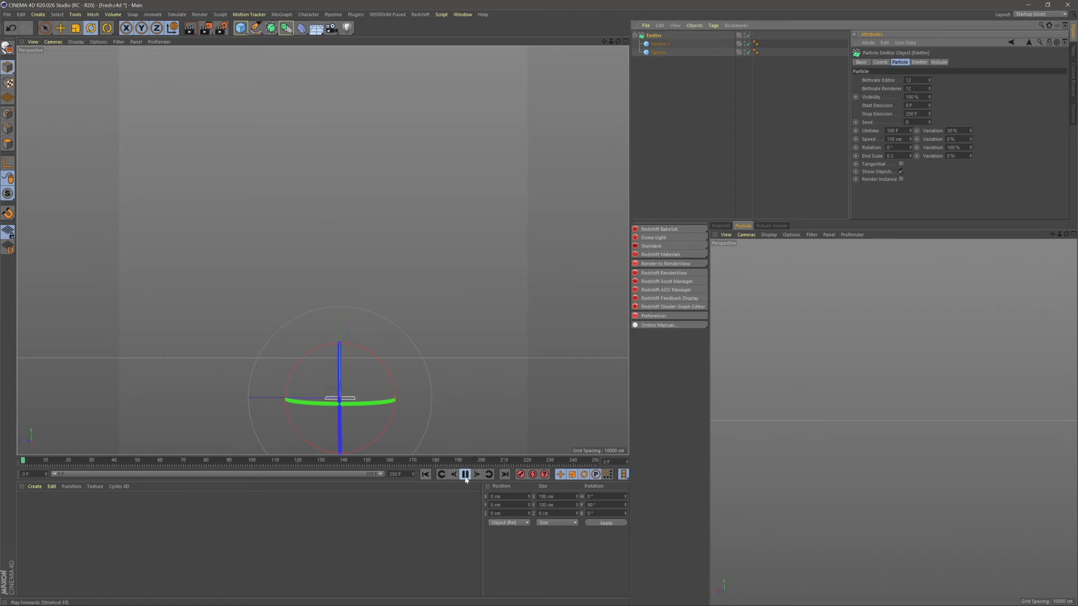
{"action": "left_click", "coordinate": [955, 155]}
{"action": "type", "text": "50"}
{"action": "key", "text": "Return"}
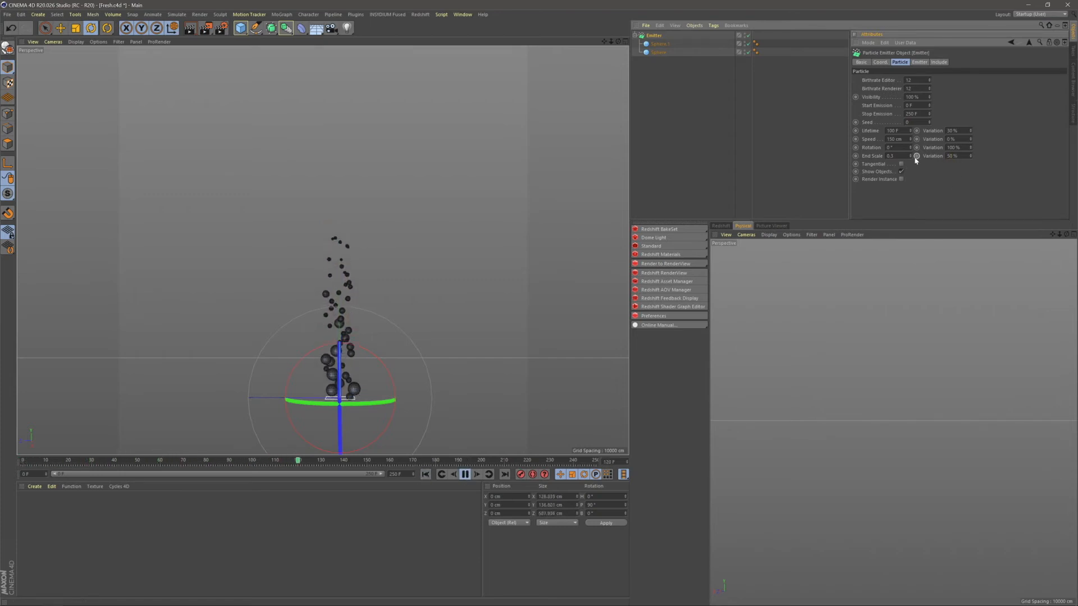
{"action": "left_click", "coordinate": [525, 290]}
{"action": "middle_click_drag", "start_coordinate": [351, 255], "coordinate": [349, 248], "text": "alt"}
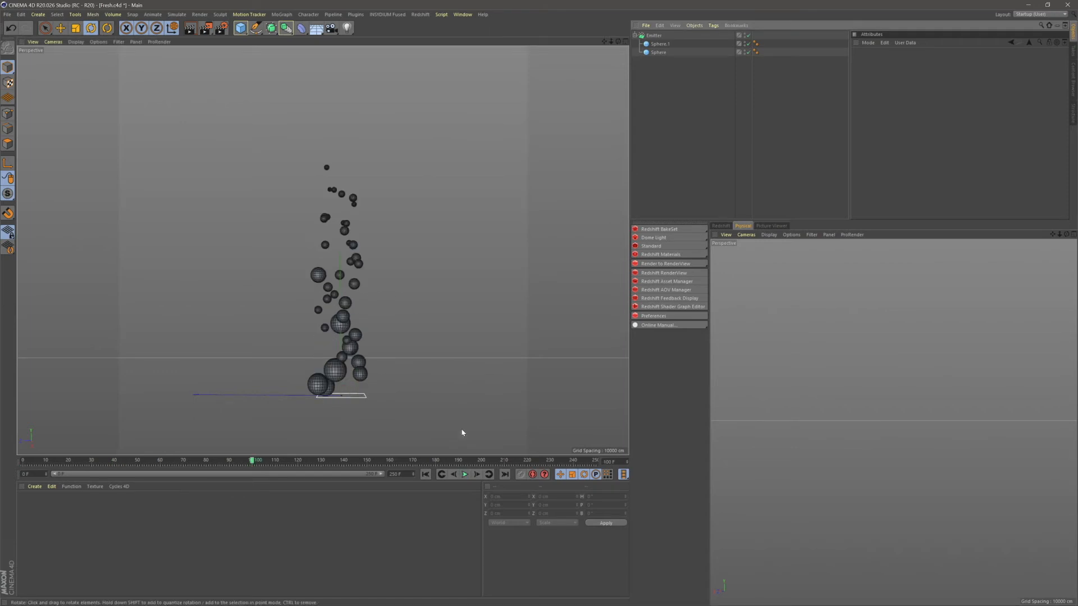
Play the particle animation and compare it with the torch flame in the reference post in the browser.
{"action": "left_click", "coordinate": [464, 474]}
{"action": "key", "text": "alt+Tab"}
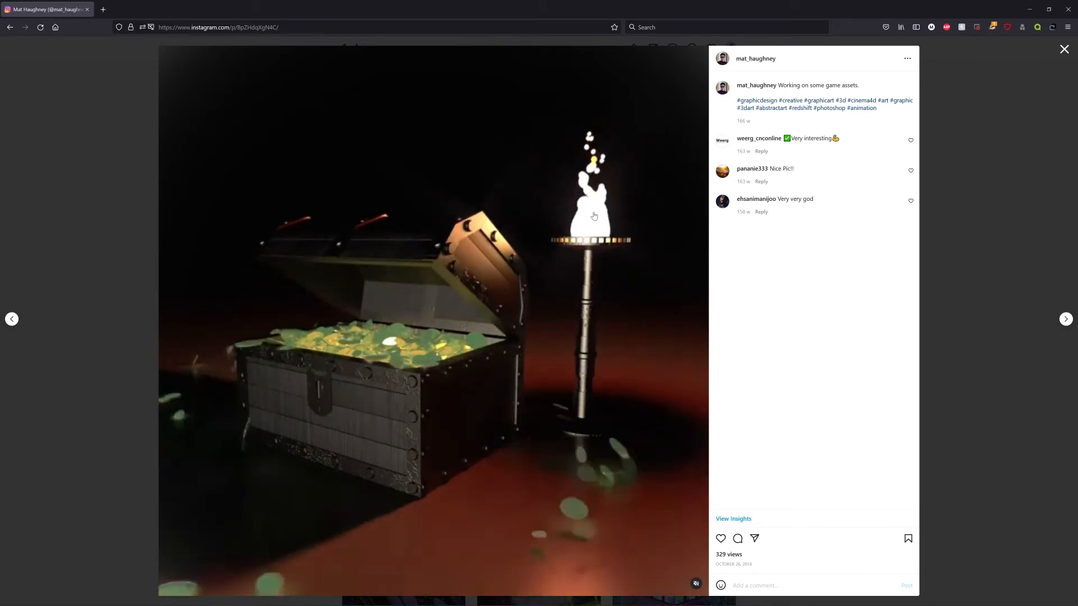
{"action": "key", "text": "alt+Tab"}
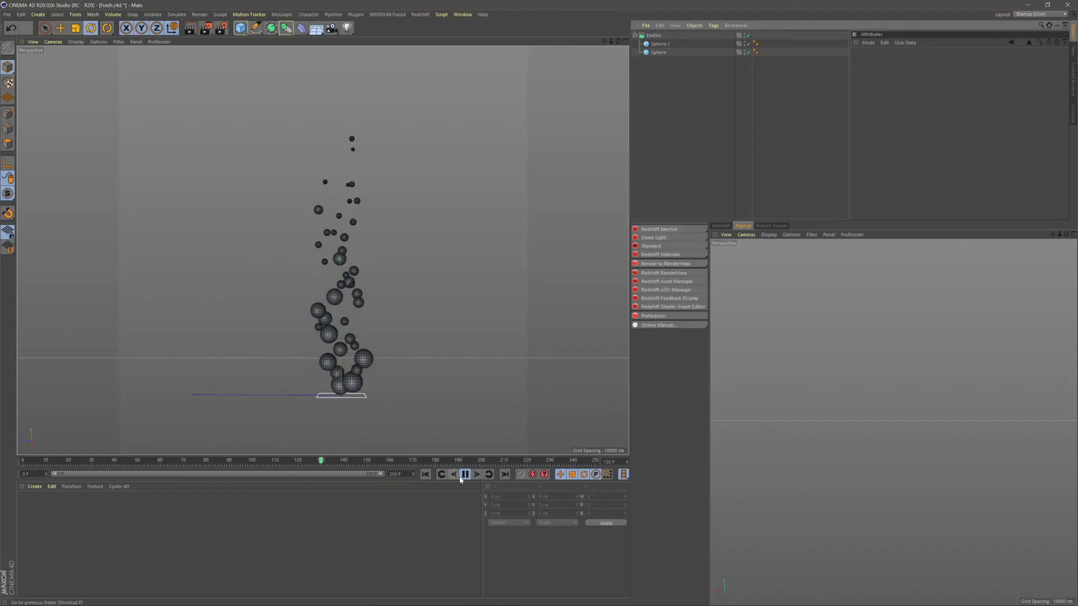
Add a Metaball object to the scene.
{"action": "key", "text": "shift+c"}
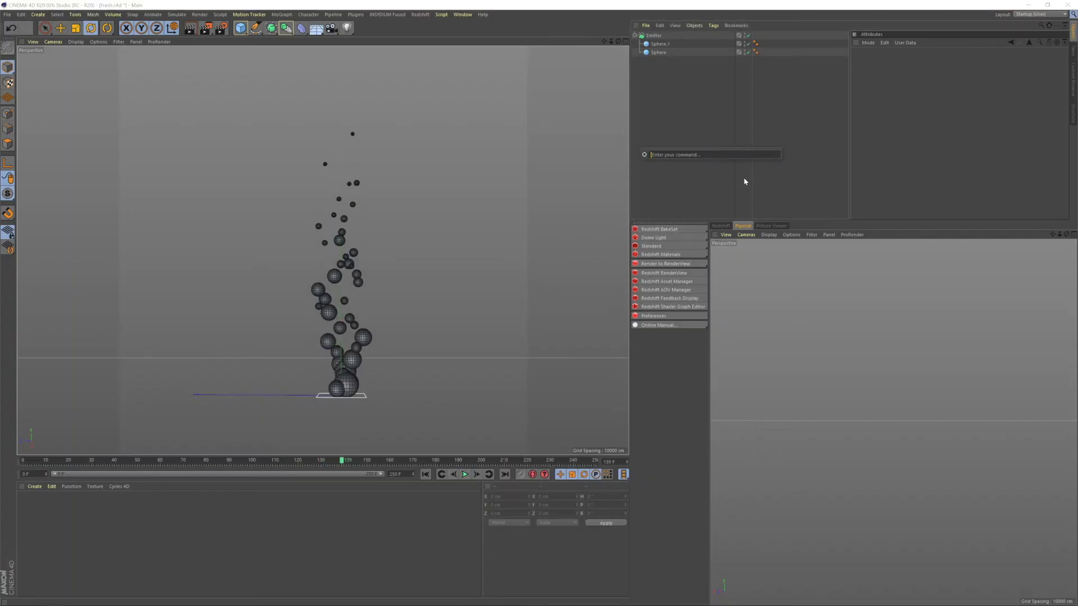
{"action": "type", "text": "meta"}
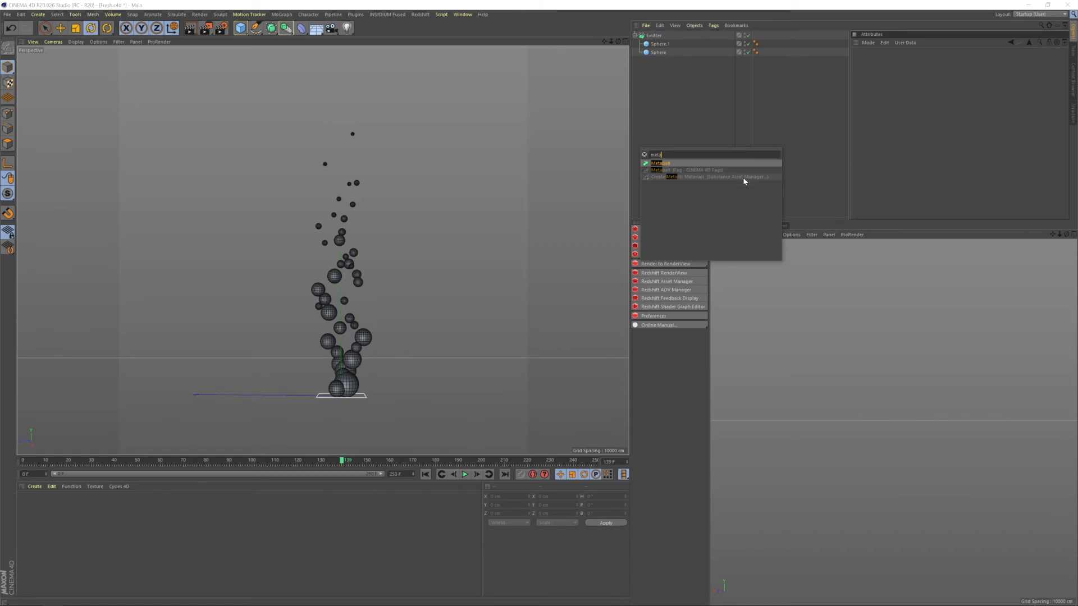
{"action": "left_click", "coordinate": [657, 165]}
Add two spheres at the emitter's base, raise one to about Y 72 cm and shrink it to about 159 cm across.
{"action": "middle_click_drag", "start_coordinate": [368, 328], "coordinate": [358, 272], "text": "alt"}
{"action": "right_click_drag", "start_coordinate": [327, 320], "coordinate": [302, 197], "text": "alt"}
{"action": "left_click_drag", "start_coordinate": [240, 27], "coordinate": [424, 55]}
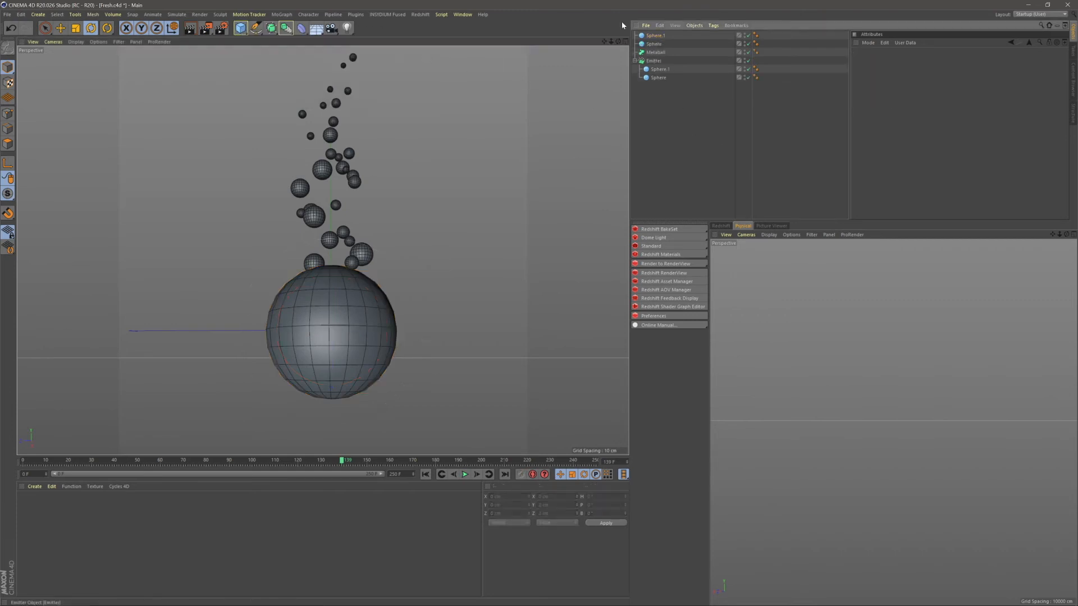
{"action": "left_click", "coordinate": [48, 27]}
{"action": "left_click_drag", "start_coordinate": [333, 246], "coordinate": [339, 207]}
{"action": "left_click", "coordinate": [75, 28]}
{"action": "left_click_drag", "start_coordinate": [466, 227], "coordinate": [431, 236]}
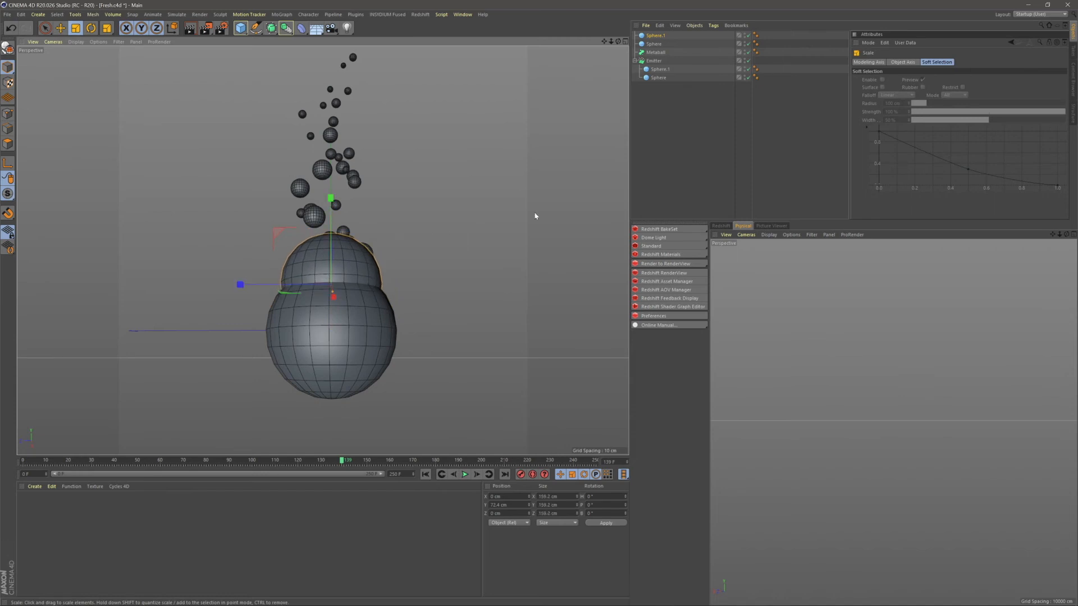
Make both new spheres children of the Metaball and view the merged shape.
{"action": "left_click", "coordinate": [655, 44]}
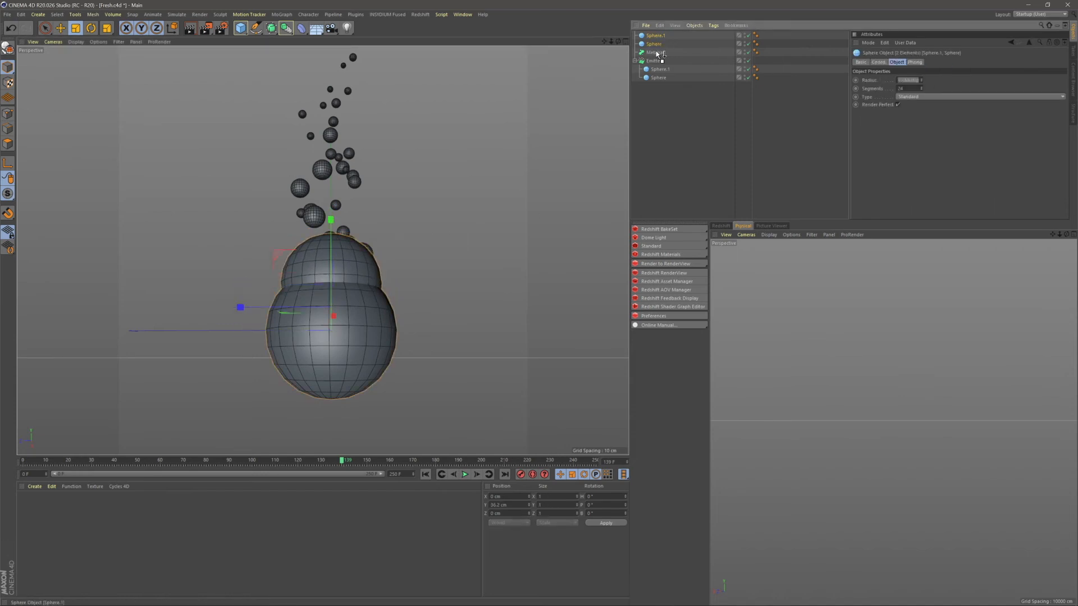
{"action": "left_click_drag", "start_coordinate": [656, 54], "coordinate": [655, 53]}
{"action": "left_click", "coordinate": [449, 209]}
{"action": "middle_click_drag", "start_coordinate": [356, 265], "coordinate": [372, 222], "text": "alt"}
{"action": "left_click_drag", "start_coordinate": [346, 265], "coordinate": [390, 287], "text": "alt"}
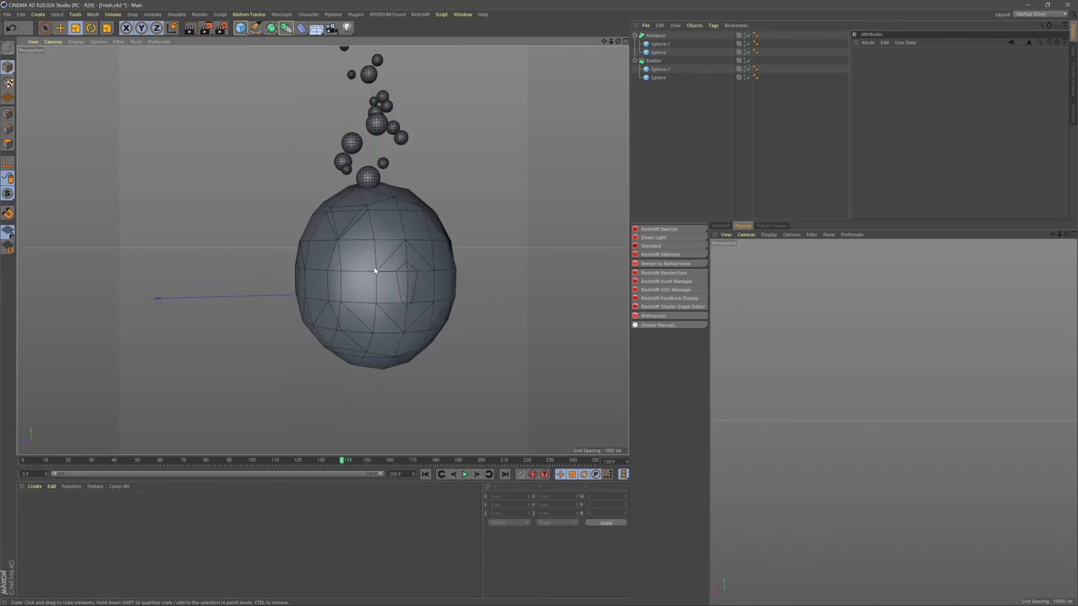
Set the Metaball's Editor Subdivision to 4 cm.
{"action": "left_click", "coordinate": [656, 36]}
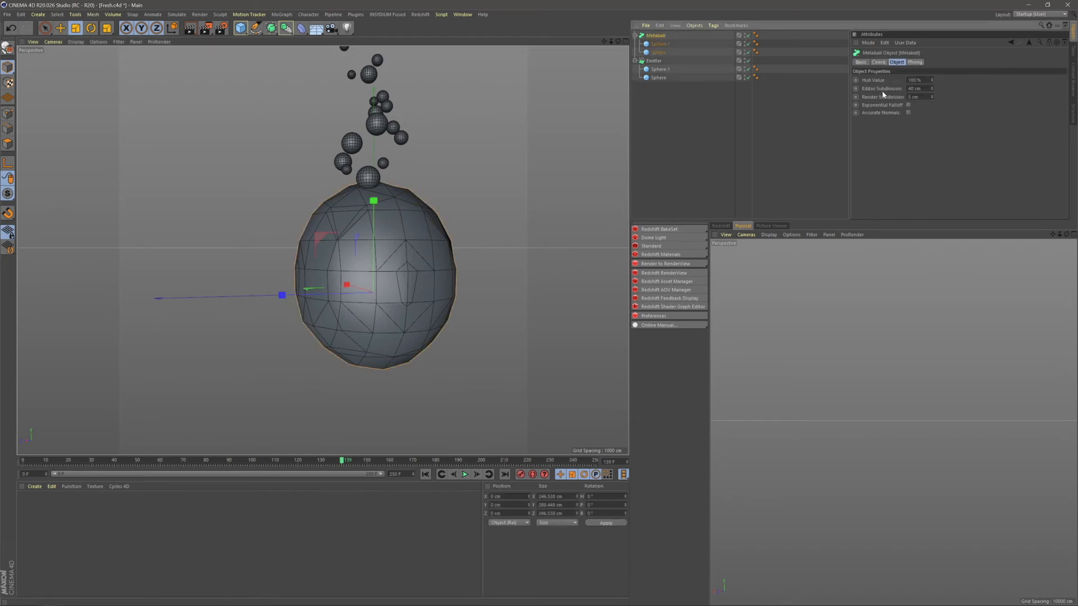
{"action": "double_click", "coordinate": [914, 88]}
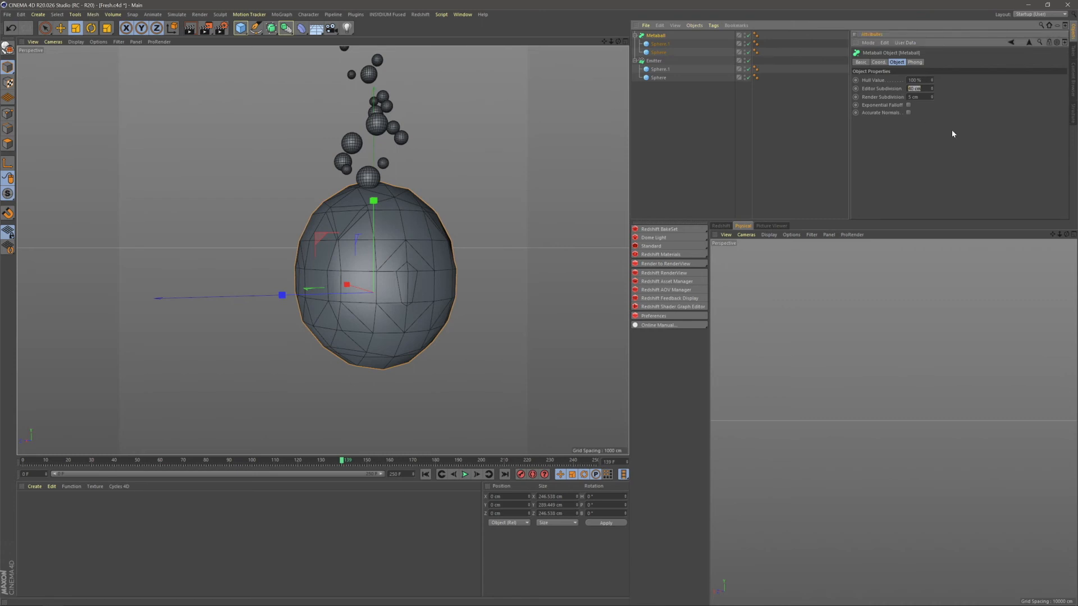
{"action": "type", "text": "4"}
{"action": "key", "text": "Return"}
{"action": "left_click", "coordinate": [820, 116]}
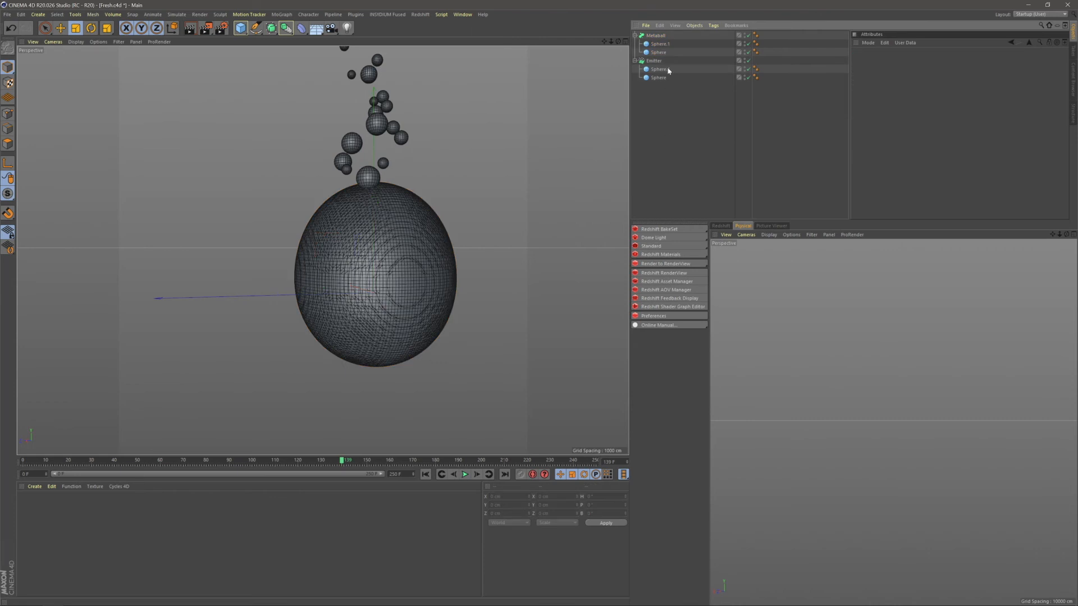
Raise the upper sphere inside the Metaball and scale it down to a radius of about 47 cm for a tapered teardrop.
{"action": "middle_click_drag", "start_coordinate": [376, 270], "coordinate": [342, 218], "text": "alt"}
{"action": "scroll", "coordinate": [340, 249], "scroll_direction": "up", "scroll_amount": 3}
{"action": "scroll", "coordinate": [342, 217], "scroll_direction": "down", "scroll_amount": 2}
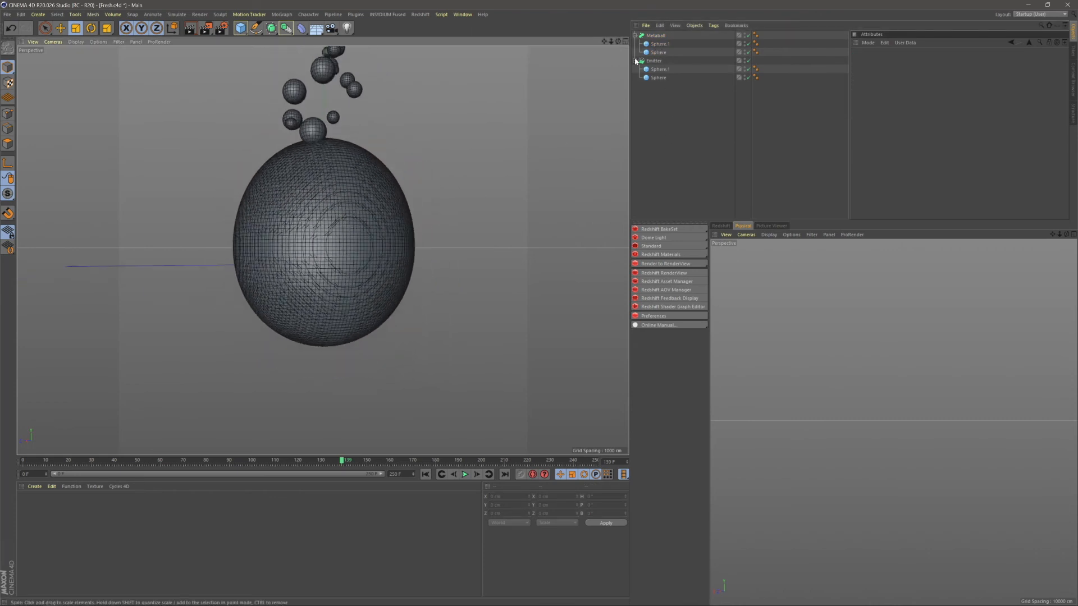
{"action": "left_click", "coordinate": [658, 52]}
{"action": "left_click", "coordinate": [659, 36]}
{"action": "left_click", "coordinate": [659, 44]}
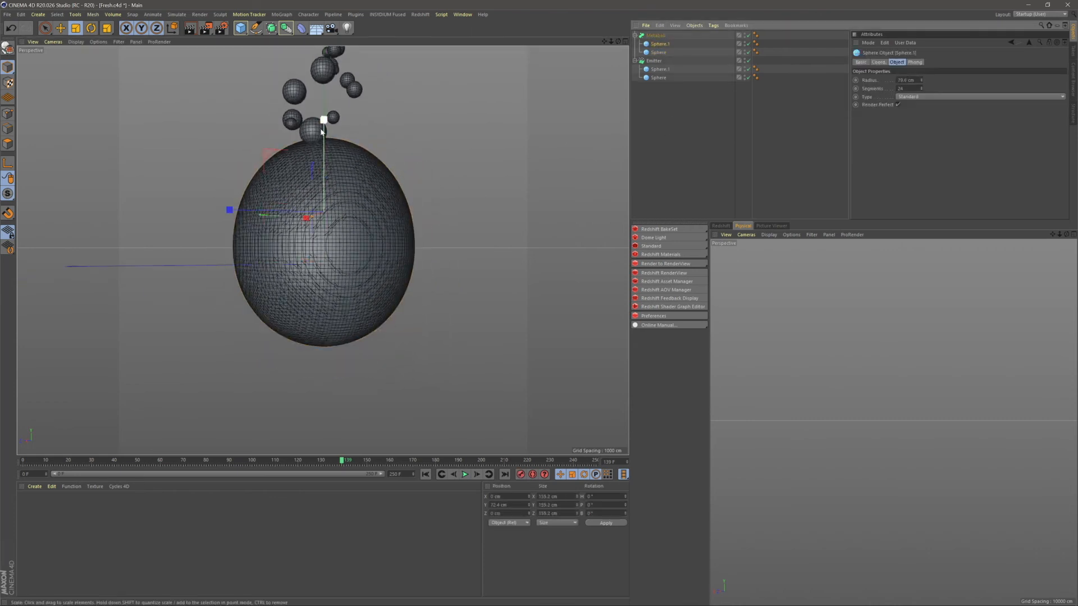
{"action": "key", "text": "space"}
{"action": "left_click_drag", "start_coordinate": [323, 129], "coordinate": [328, 103]}
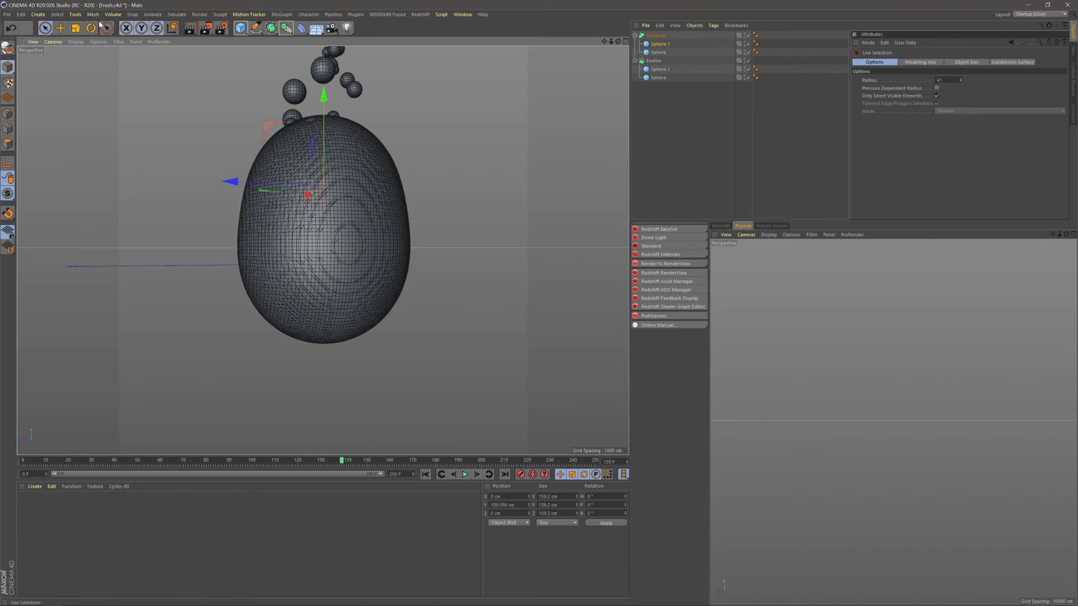
{"action": "key", "text": "space"}
{"action": "left_click_drag", "start_coordinate": [407, 154], "coordinate": [349, 193]}
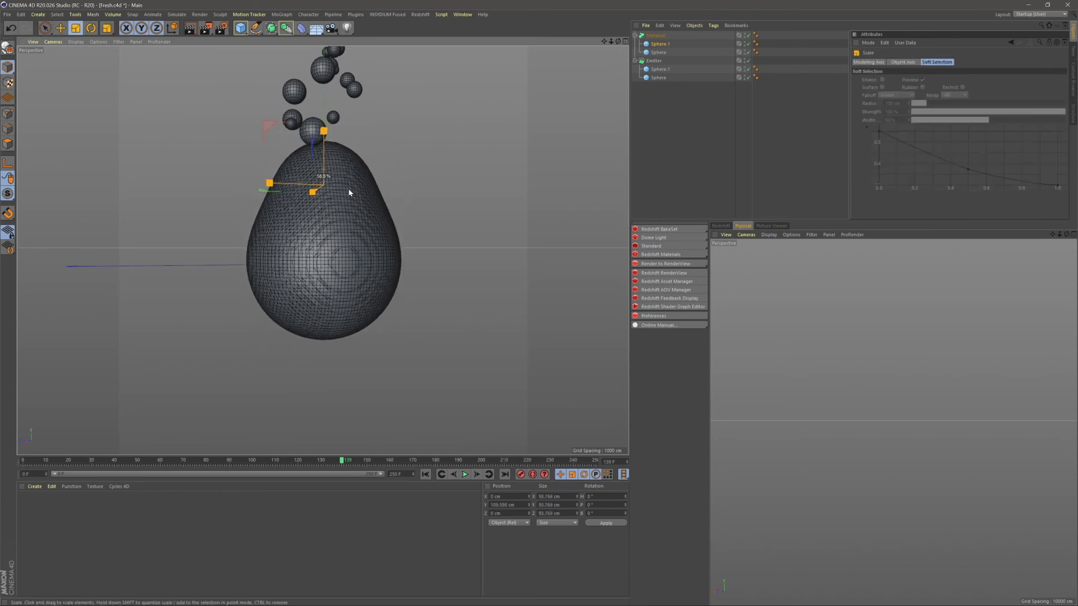
Select both spheres inside the Metaball and move them up together to about Y 102 cm.
{"action": "left_click", "coordinate": [686, 73]}
{"action": "left_click", "coordinate": [662, 45]}
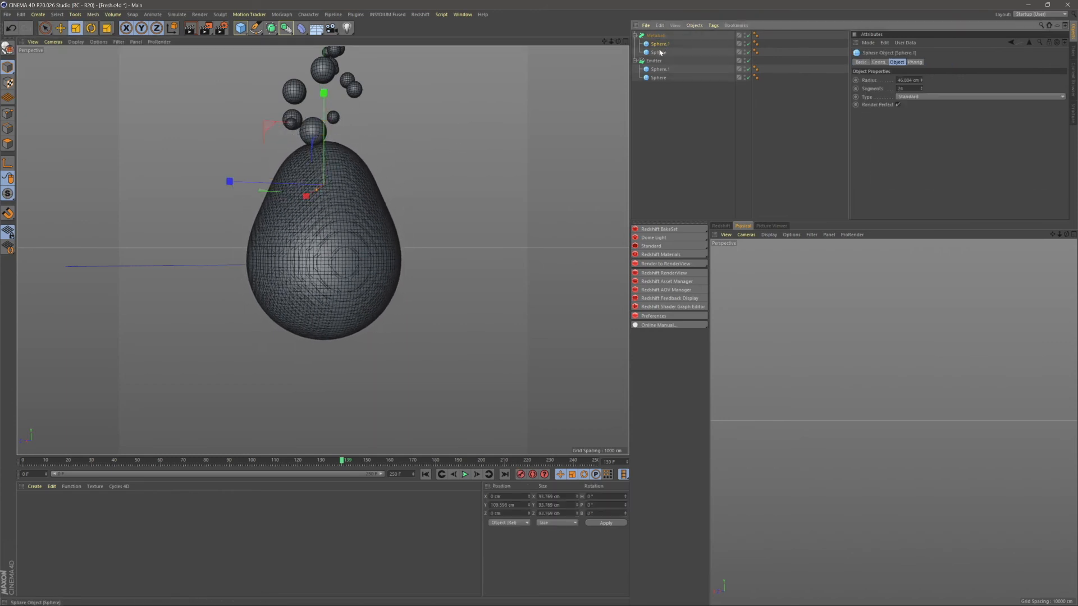
{"action": "key", "text": "space"}
{"action": "left_click_drag", "start_coordinate": [325, 133], "coordinate": [329, 107]}
{"action": "left_click_drag", "start_coordinate": [315, 216], "coordinate": [320, 231], "text": "alt"}
{"action": "middle_click_drag", "start_coordinate": [295, 219], "coordinate": [296, 231], "text": "alt"}
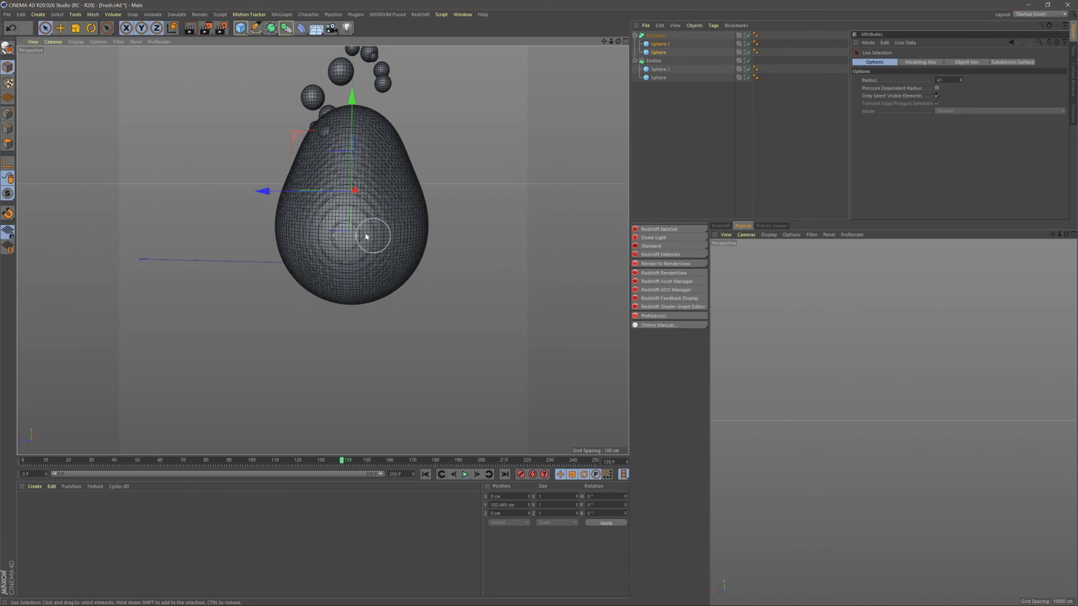
{"action": "left_click_drag", "start_coordinate": [377, 240], "coordinate": [385, 192], "text": "alt"}
{"action": "left_click_drag", "start_coordinate": [311, 143], "coordinate": [375, 177]}
{"action": "left_click", "coordinate": [75, 27]}
{"action": "left_click", "coordinate": [368, 222]}
Play the animation from the first frame to examine the particles rising from the Metaball body.
{"action": "right_click_drag", "start_coordinate": [369, 221], "coordinate": [346, 247], "text": "alt"}
{"action": "middle_click_drag", "start_coordinate": [347, 247], "coordinate": [336, 313], "text": "alt"}
{"action": "left_click_drag", "start_coordinate": [337, 313], "coordinate": [323, 309], "text": "alt"}
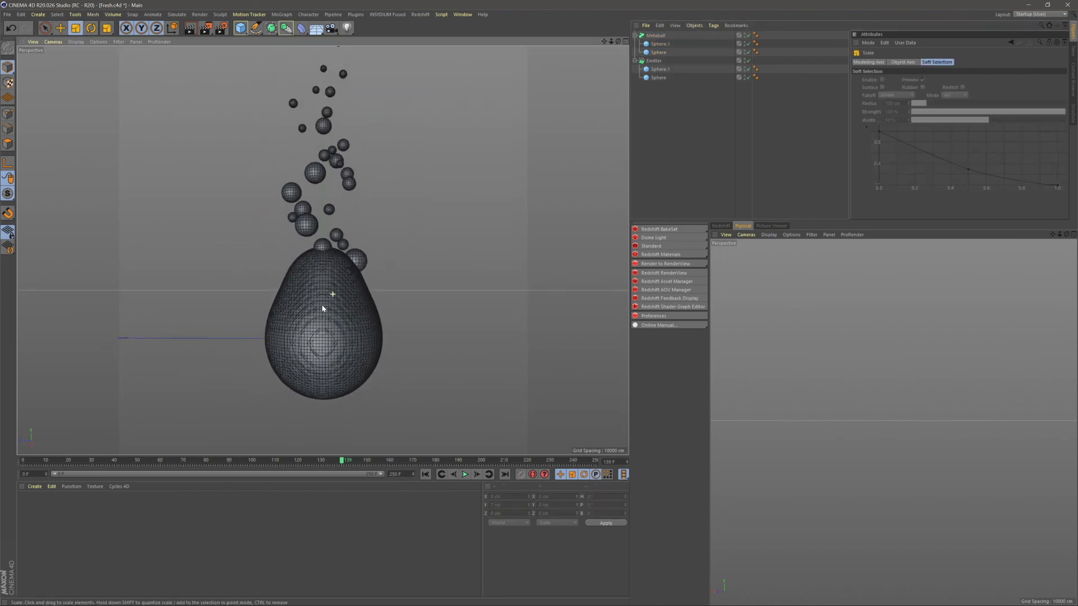
{"action": "left_click", "coordinate": [425, 475]}
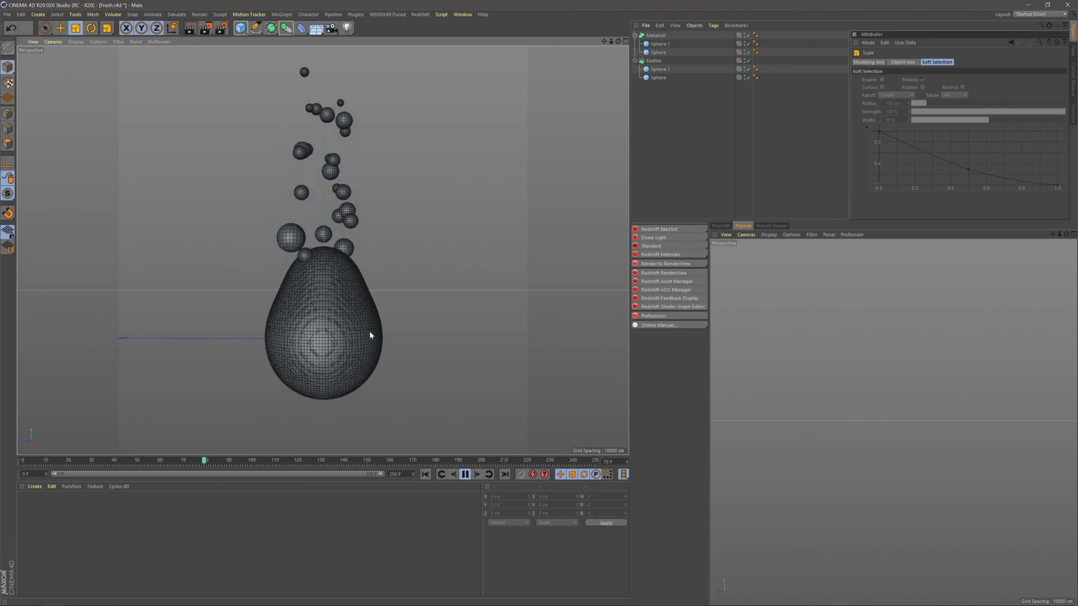
{"action": "left_click", "coordinate": [465, 474]}
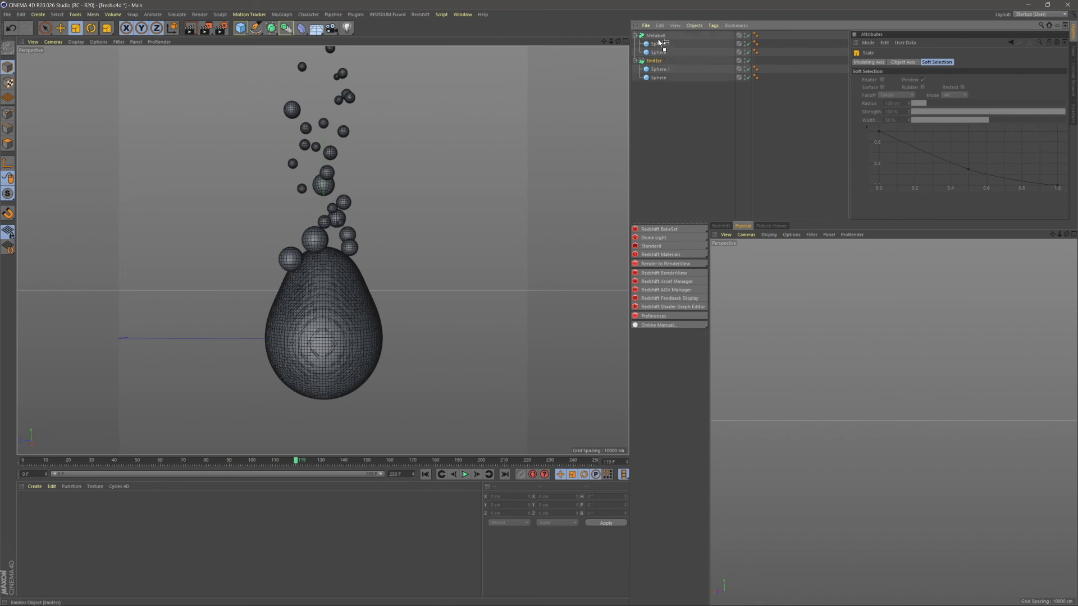
Make the Emitter a child of the Metaball so its particles blend with the flame body.
{"action": "left_click_drag", "start_coordinate": [658, 40], "coordinate": [655, 36]}
{"action": "left_click", "coordinate": [712, 142]}
{"action": "scroll", "coordinate": [332, 354], "scroll_direction": "down", "scroll_amount": 3}
{"action": "middle_click_drag", "start_coordinate": [332, 361], "coordinate": [330, 380], "text": "alt"}
{"action": "scroll", "coordinate": [329, 342], "scroll_direction": "up", "scroll_amount": 1}
{"action": "left_click_drag", "start_coordinate": [331, 332], "coordinate": [334, 331], "text": "alt"}
Play the animation from the first frame and examine the merged flame from several angles.
{"action": "left_click", "coordinate": [426, 475]}
{"action": "left_click", "coordinate": [464, 474]}
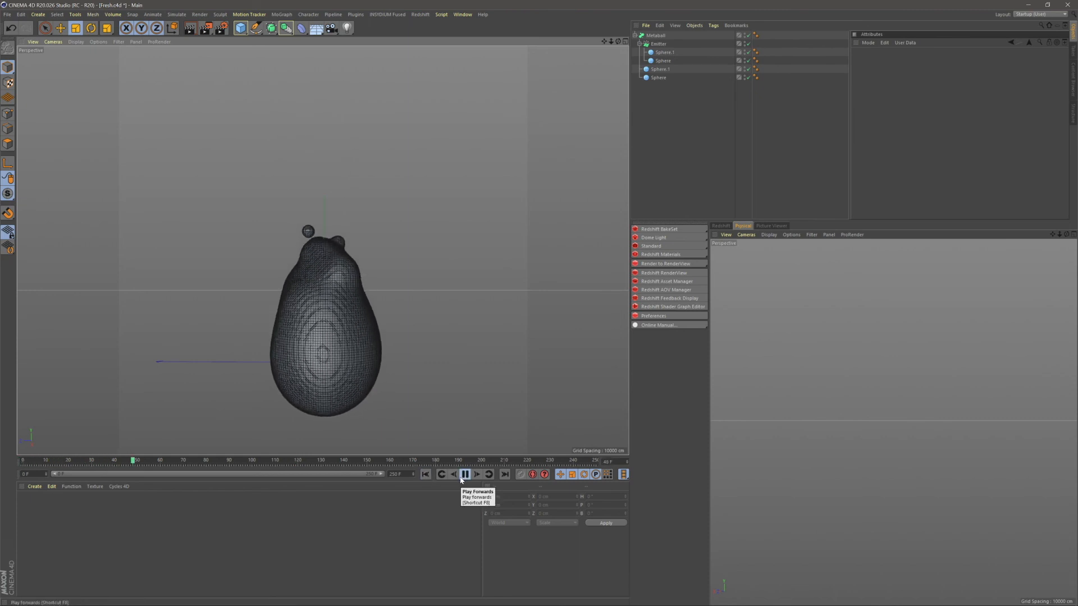
{"action": "mouse_move", "coordinate": [333, 352]}
{"action": "left_mouse_down", "text": "alt"}
{"action": "mouse_move", "coordinate": [328, 340]}
{"action": "mouse_move", "coordinate": [347, 349]}
{"action": "left_mouse_up", "text": "alt"}
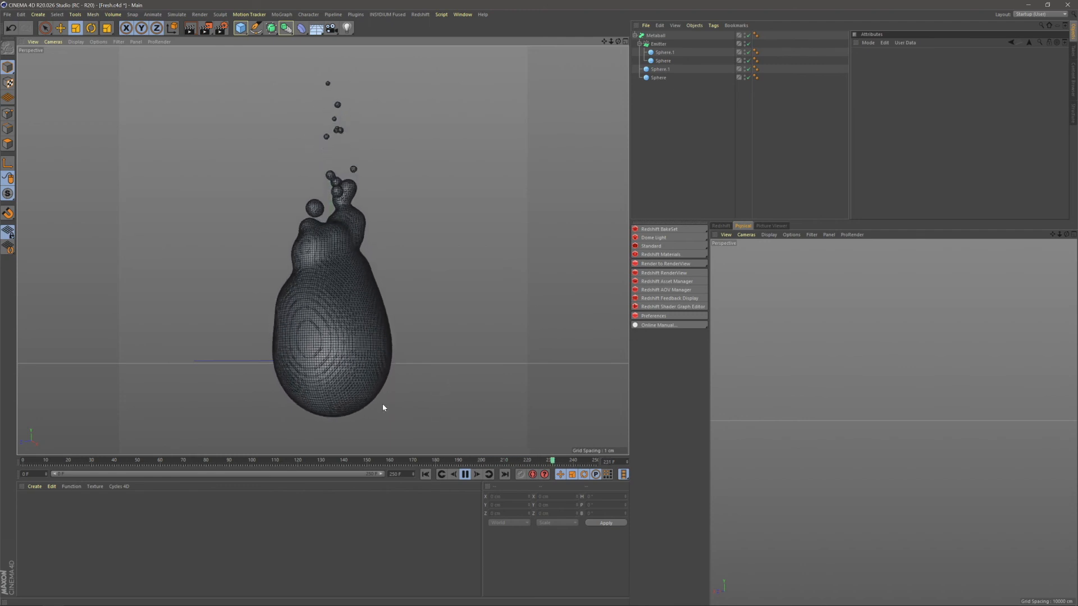
{"action": "mouse_move", "coordinate": [340, 352]}
{"action": "left_mouse_down", "text": "alt"}
{"action": "mouse_move", "coordinate": [312, 360]}
{"action": "mouse_move", "coordinate": [351, 361]}
{"action": "left_mouse_up", "text": "alt"}
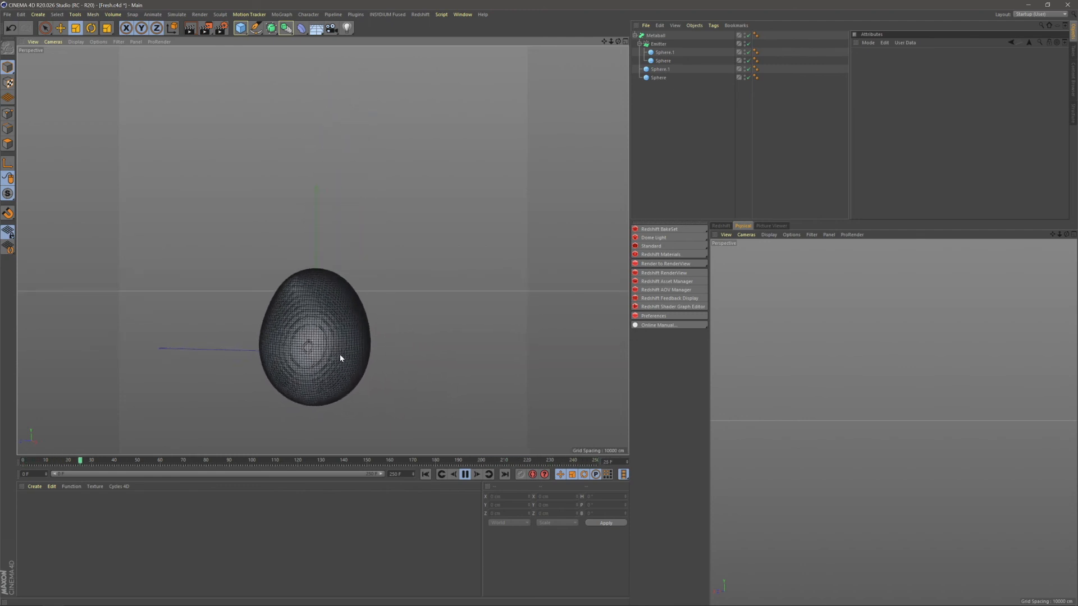
{"action": "middle_click_drag", "start_coordinate": [339, 354], "coordinate": [353, 353], "text": "alt"}
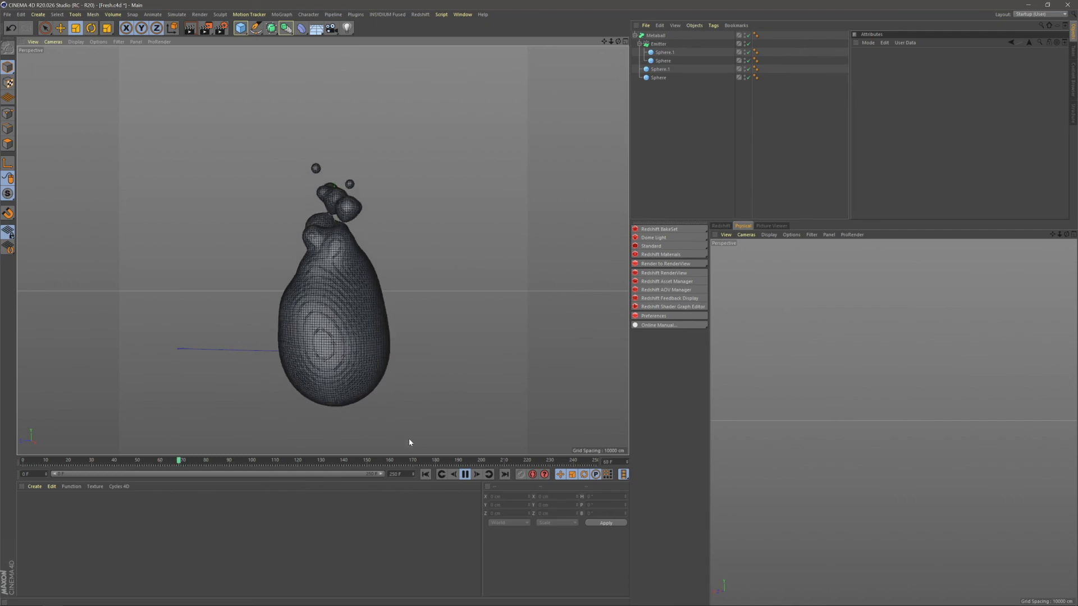